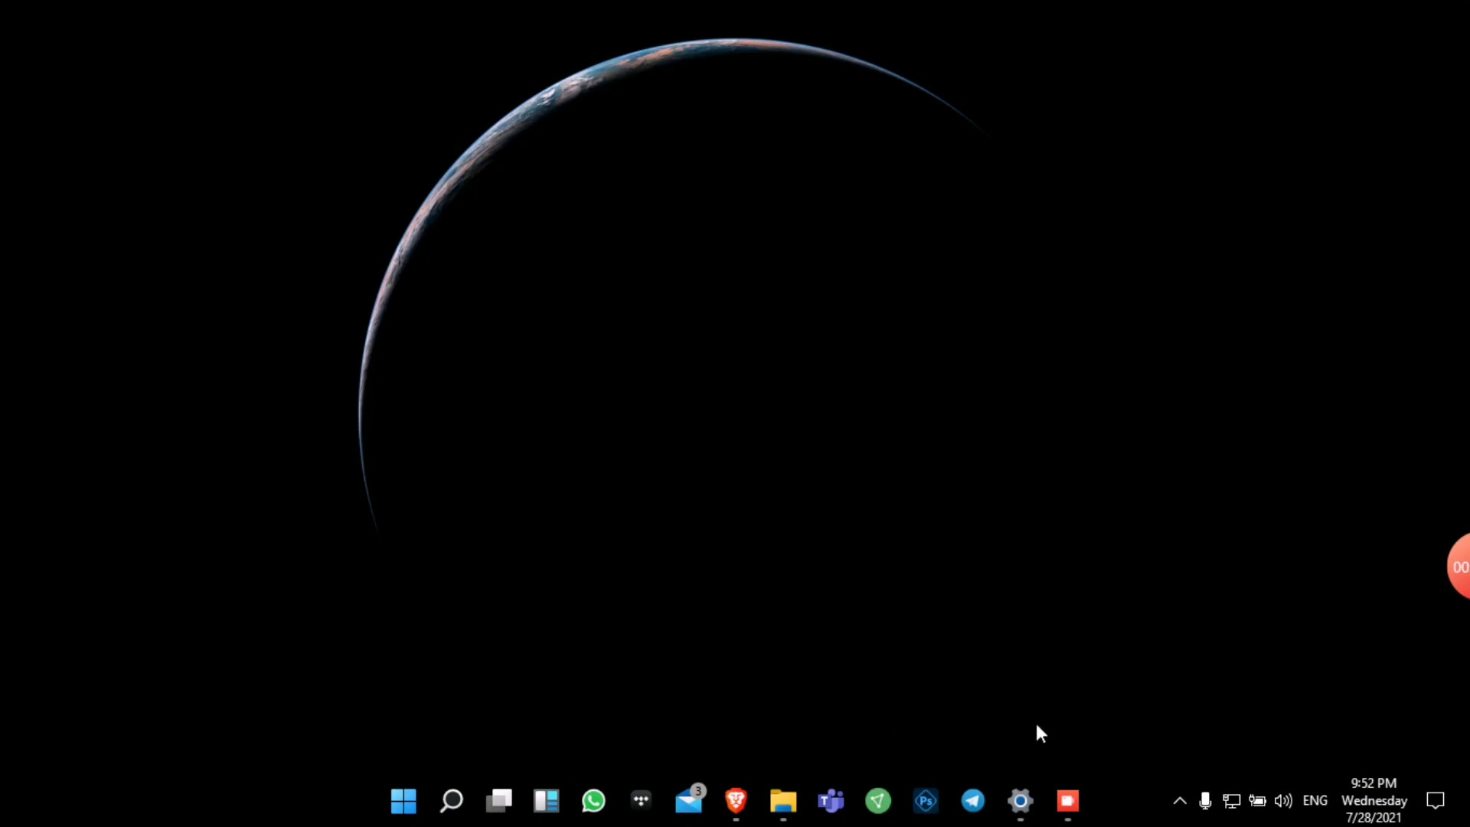
# Restore the Settings window showing the Windows Insider Program page.
pyautogui.click(1020, 800)
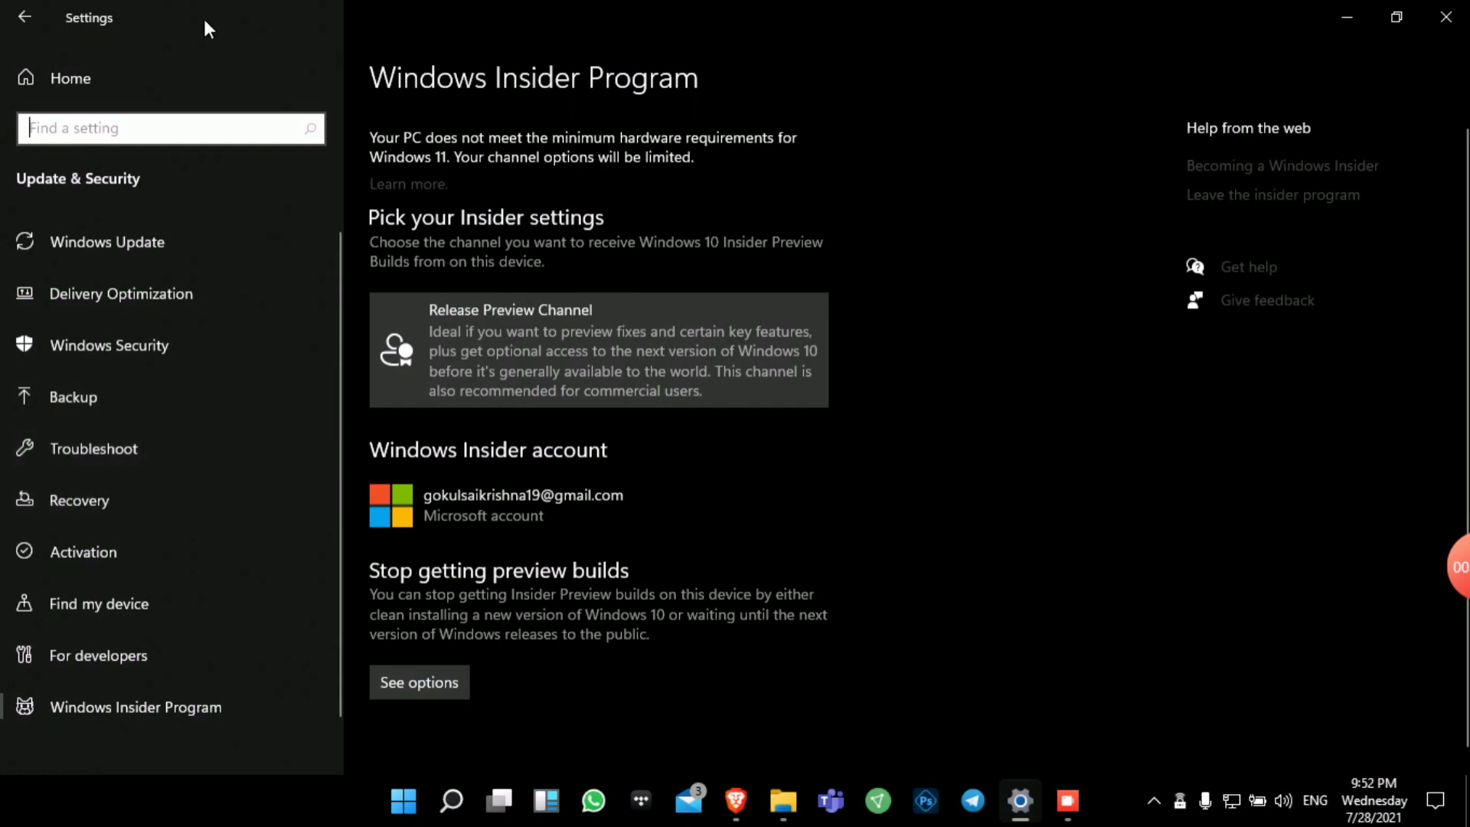
# Check the offered Insider channels, only Release Preview, under Update & Security, then minimize Settings.
pyautogui.click(149, 88)
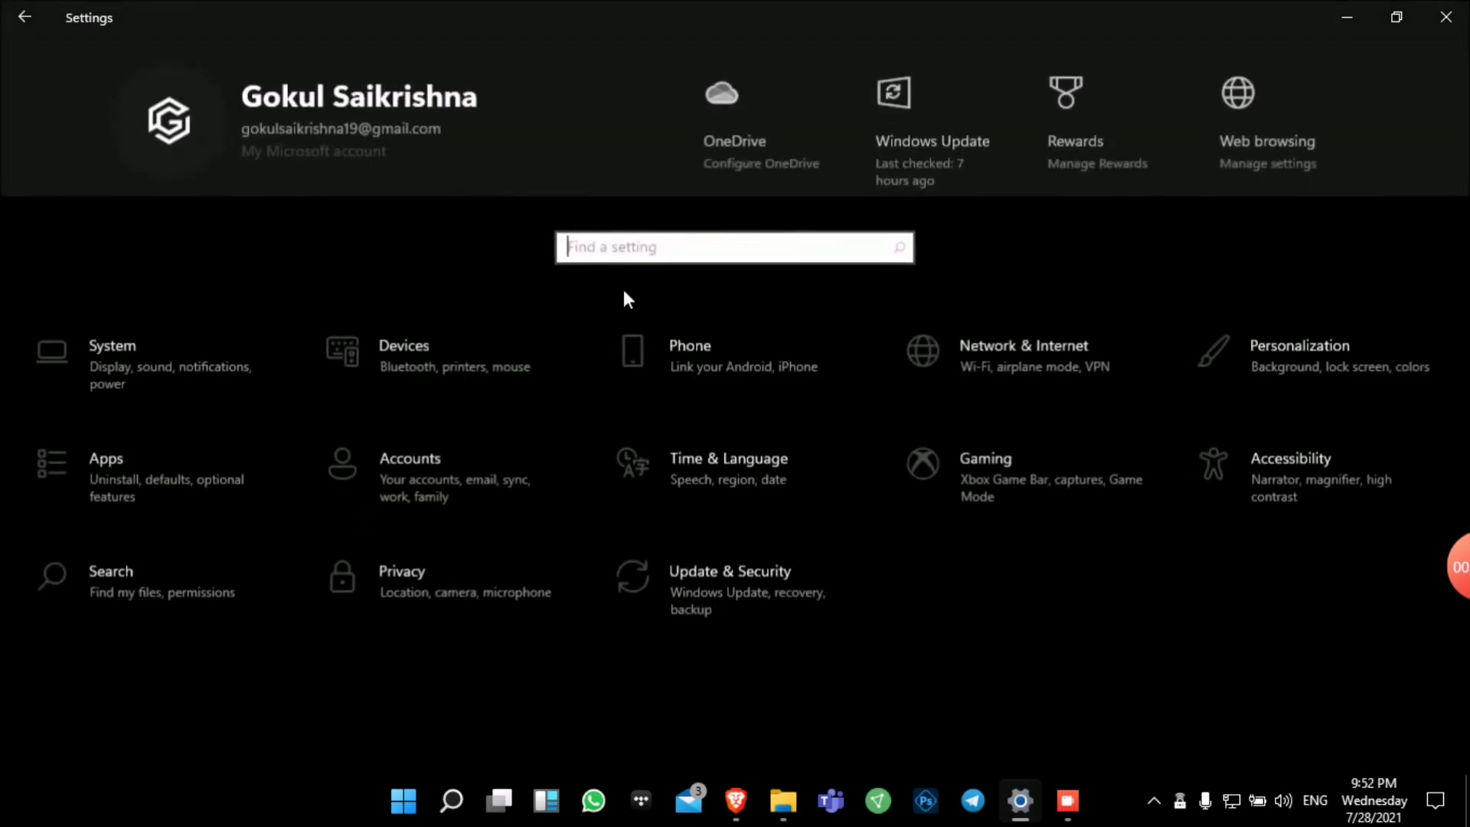
pyautogui.click(719, 572)
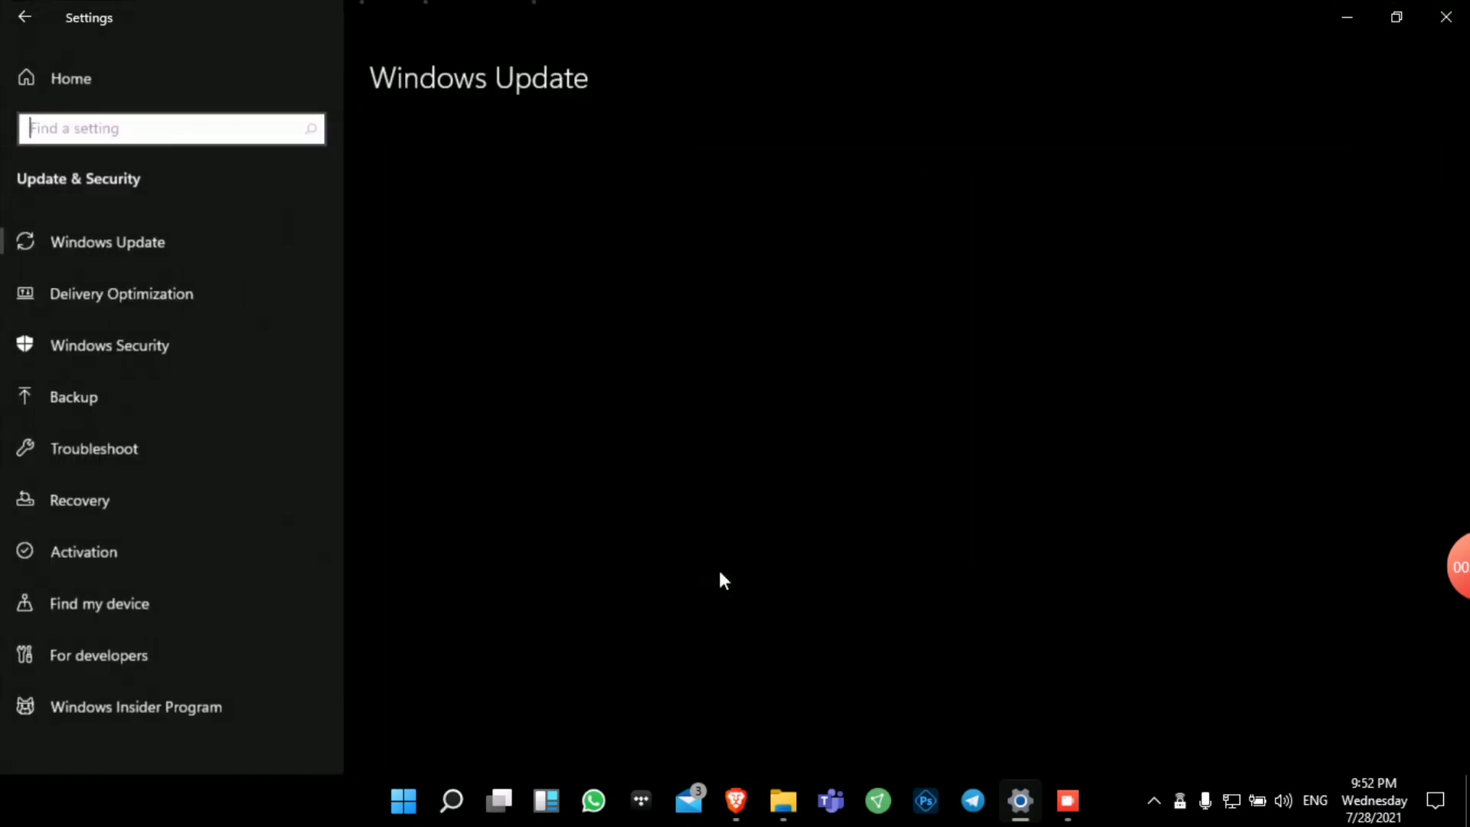
pyautogui.click(204, 701)
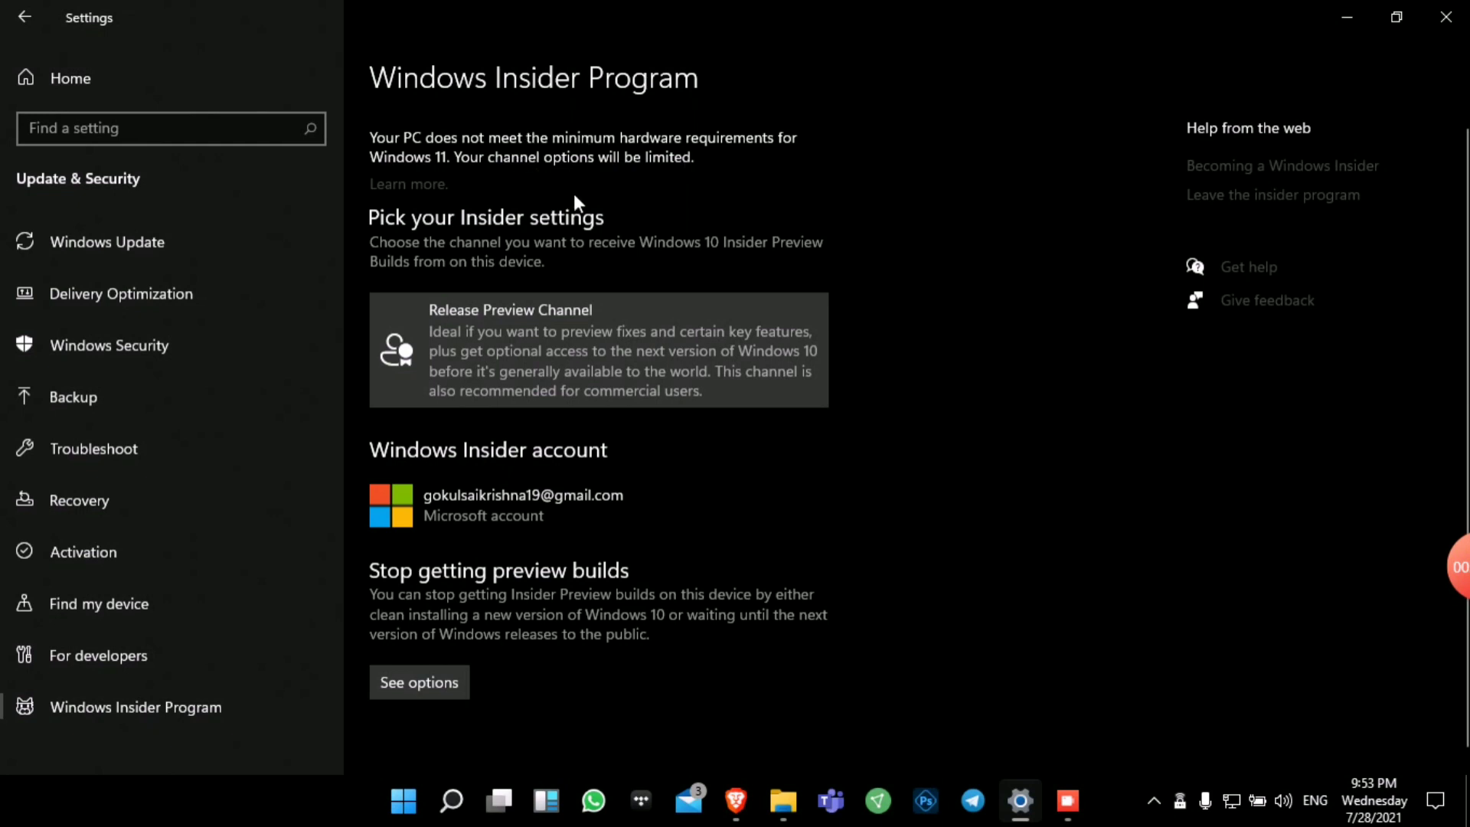
pyautogui.click(548, 365)
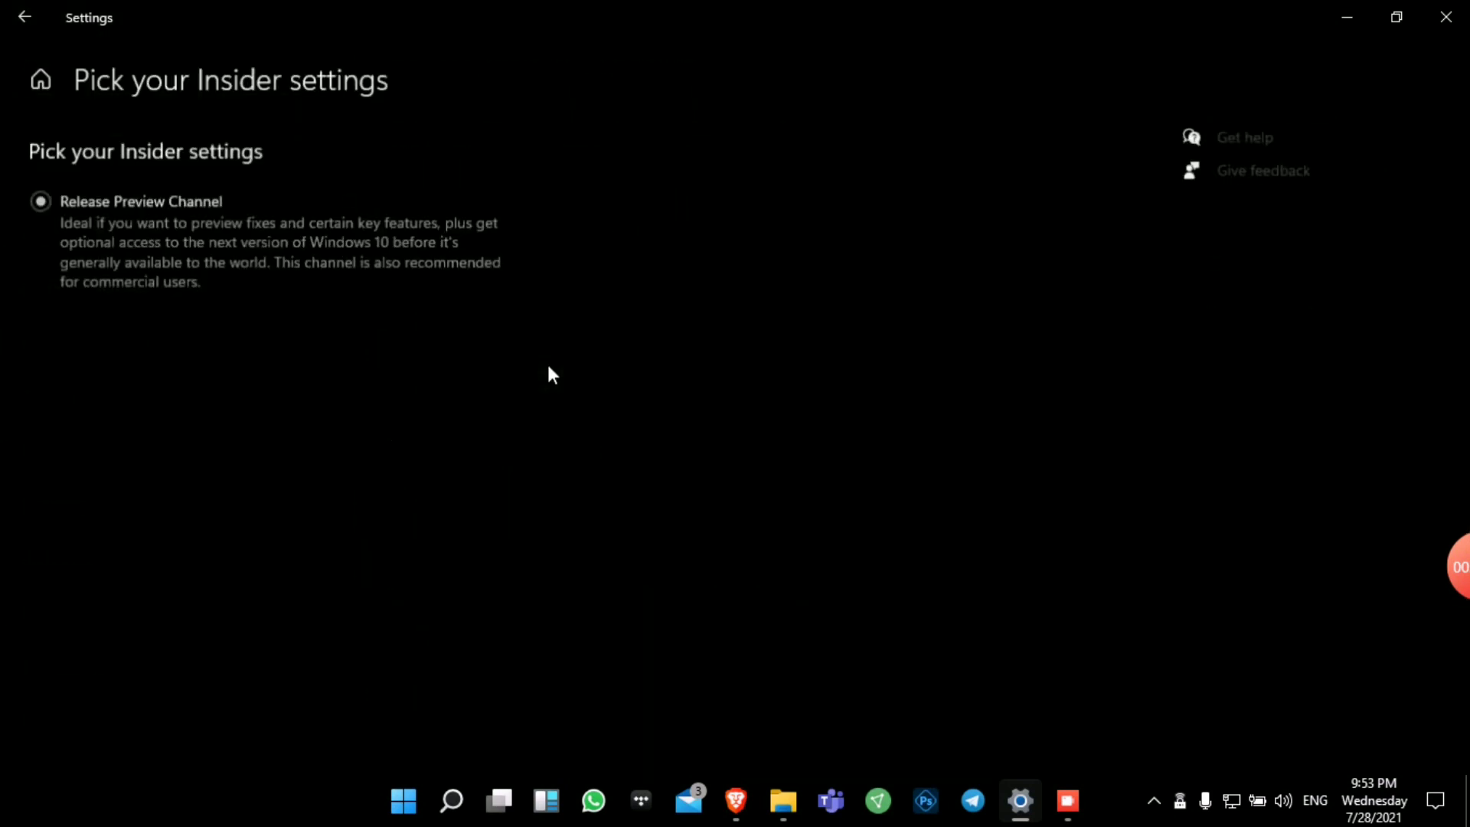
pyautogui.click(24, 17)
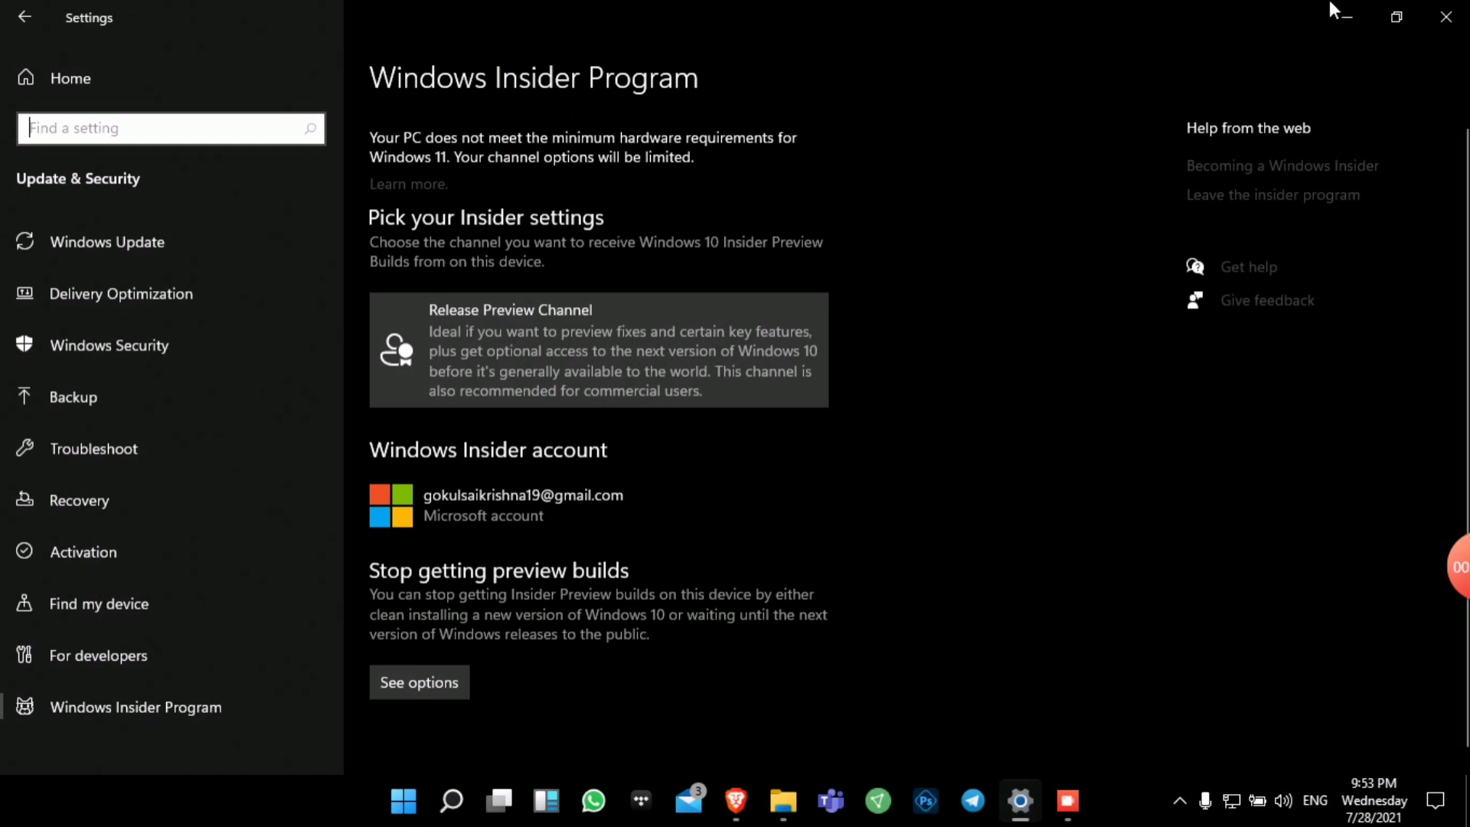
pyautogui.click(1353, 10)
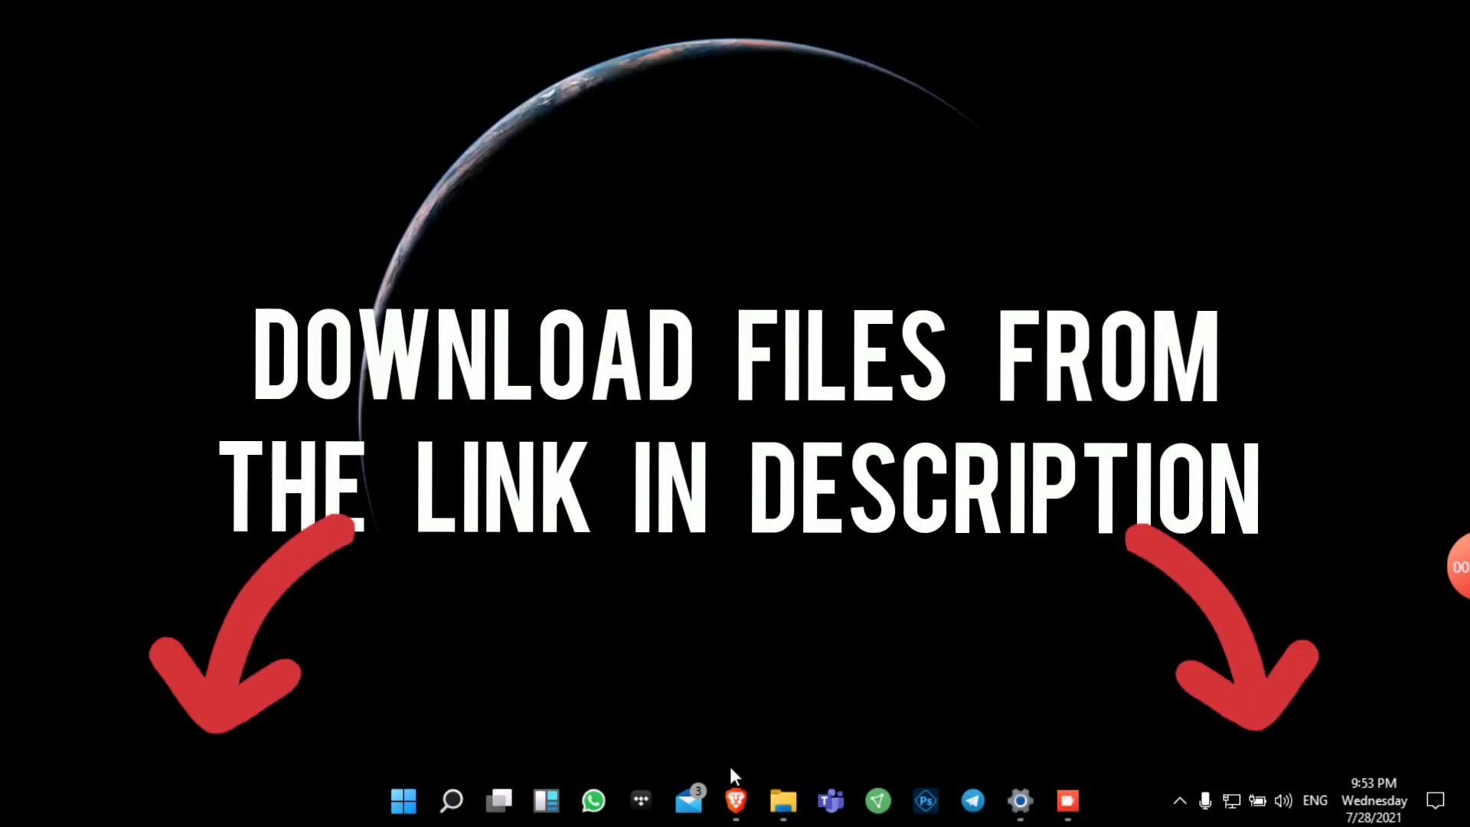
# Download OfflineInsiderEnroll.cmd (9.89 KB) from MediaFire and show it in its folder.
pyautogui.click(749, 800)
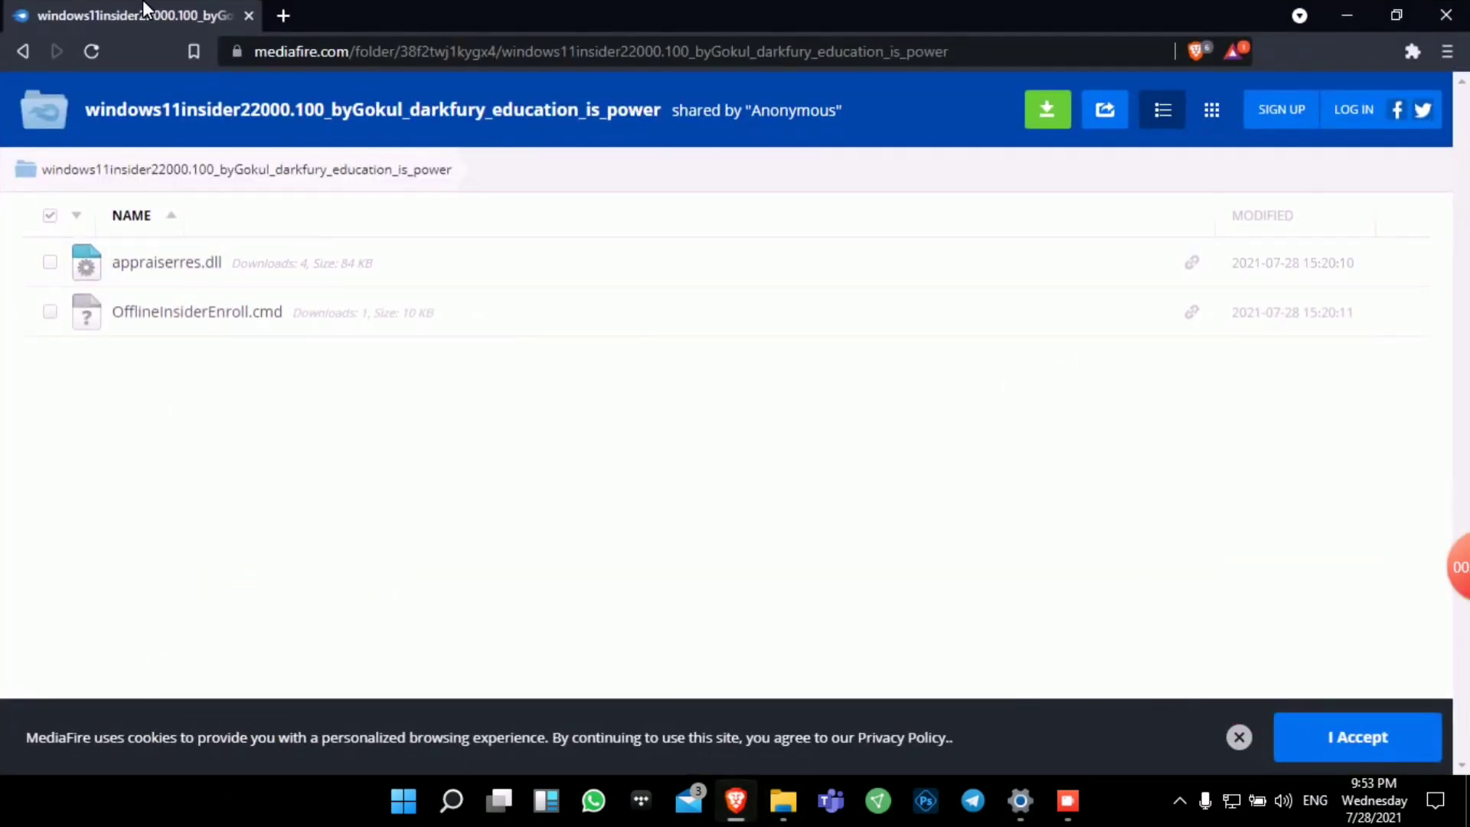
pyautogui.click(202, 314)
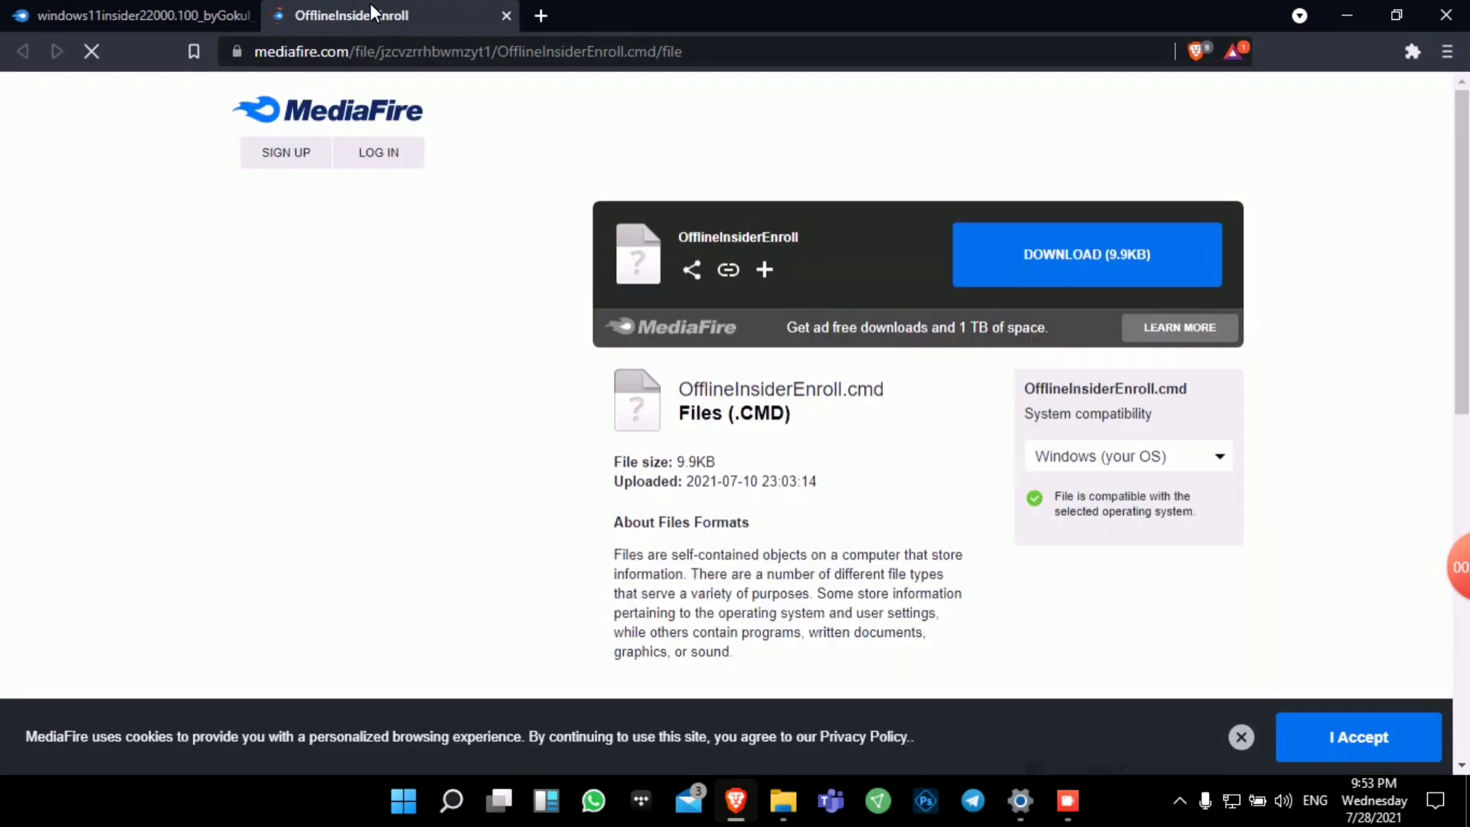
pyautogui.click(1101, 275)
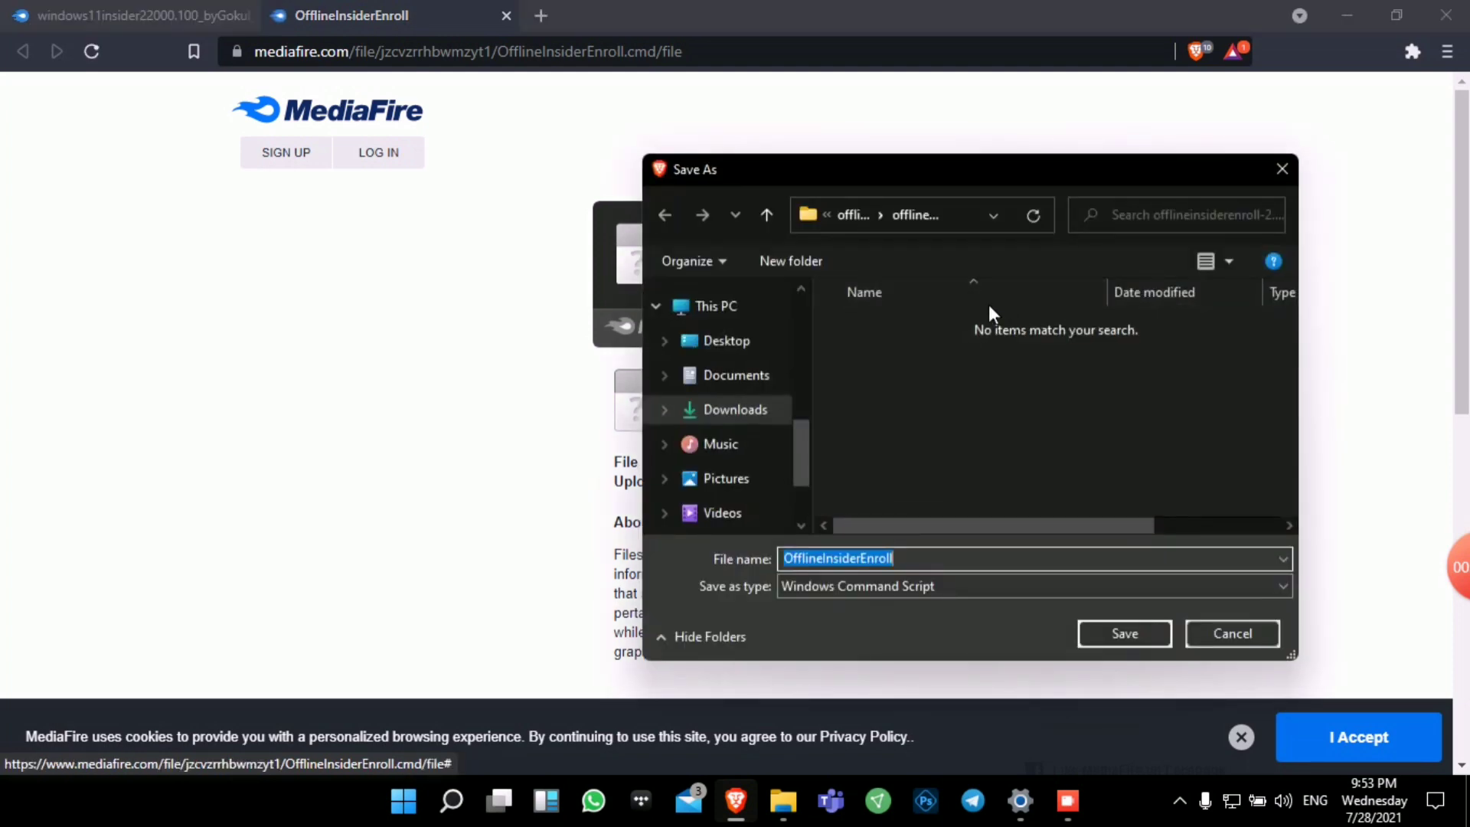
pyautogui.click(1121, 636)
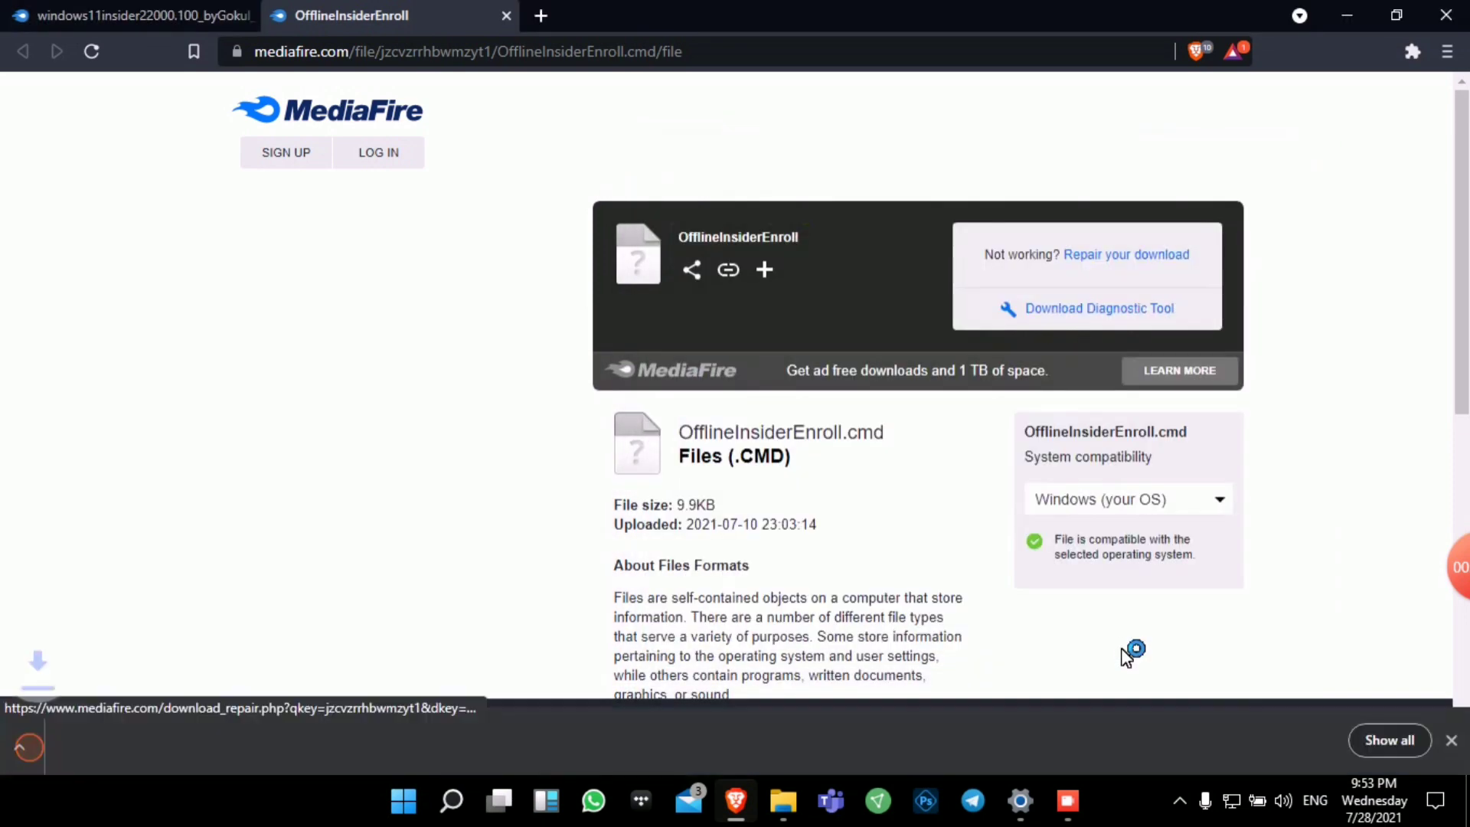
pyautogui.click(228, 735)
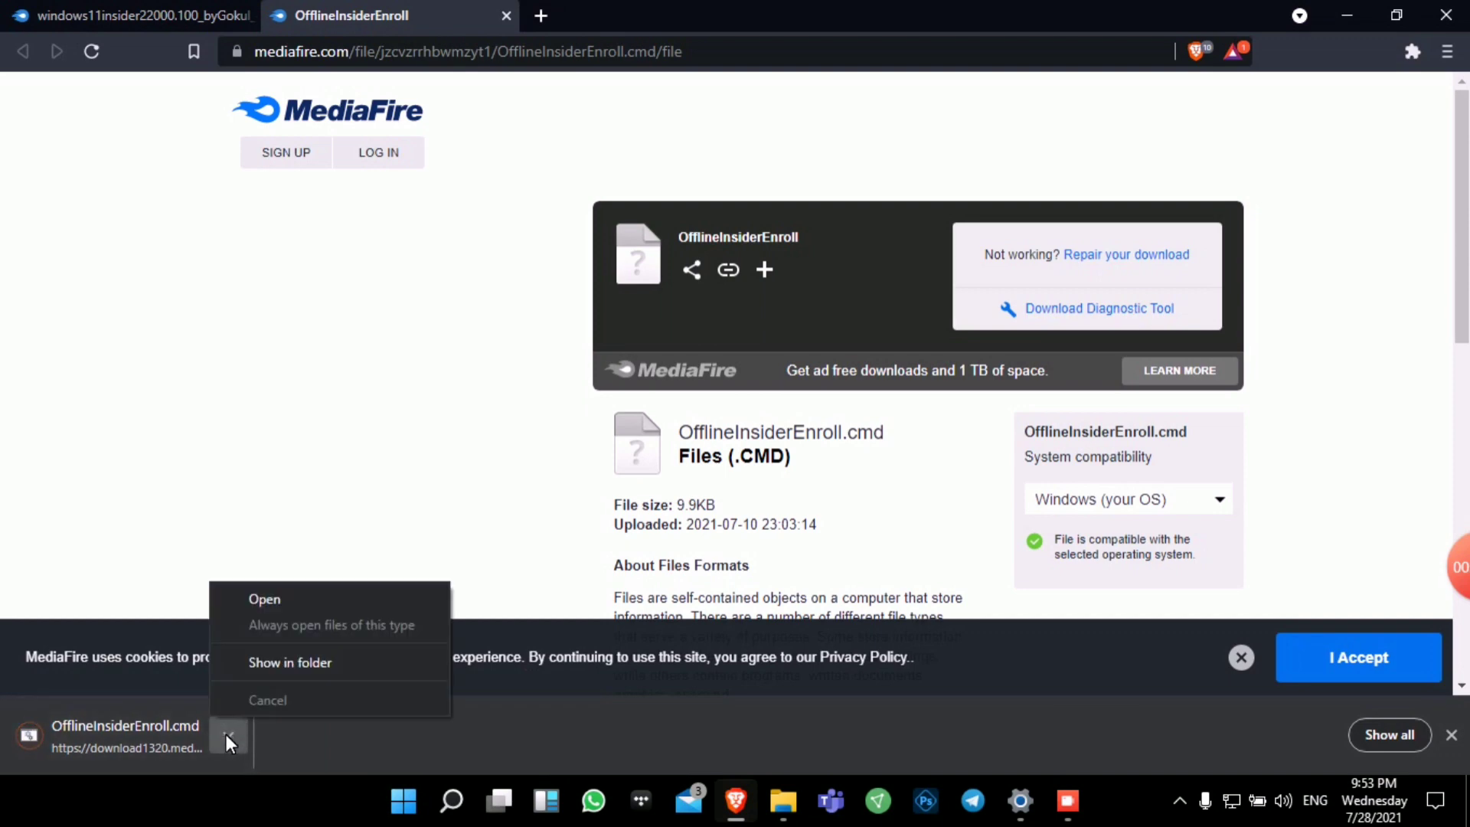
pyautogui.click(295, 670)
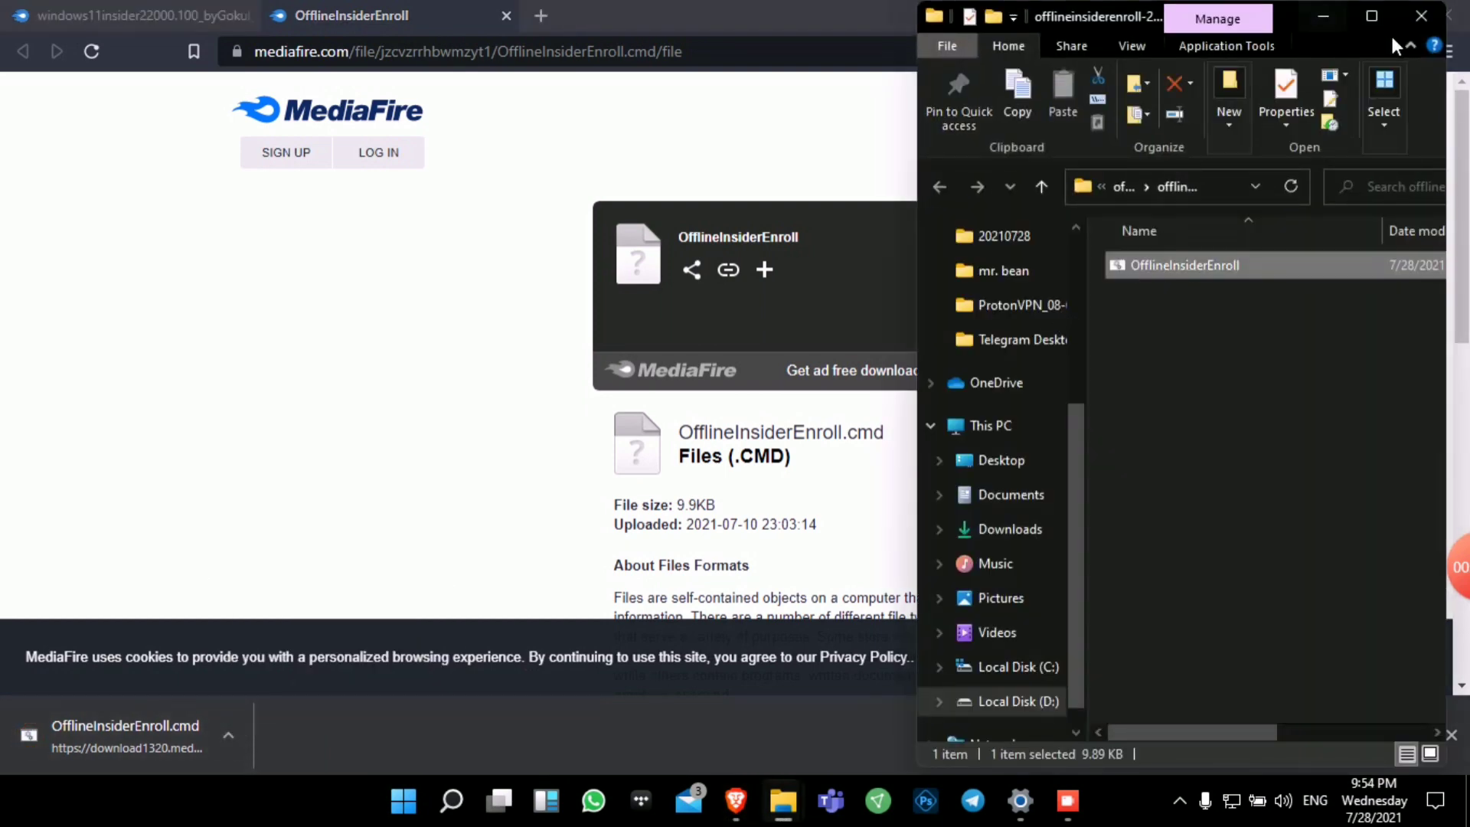
# Maximize File Explorer and select OfflineInsiderEnroll.cmd in the offlineinsiderenroll-2.5.0 folder.
pyautogui.click(1370, 16)
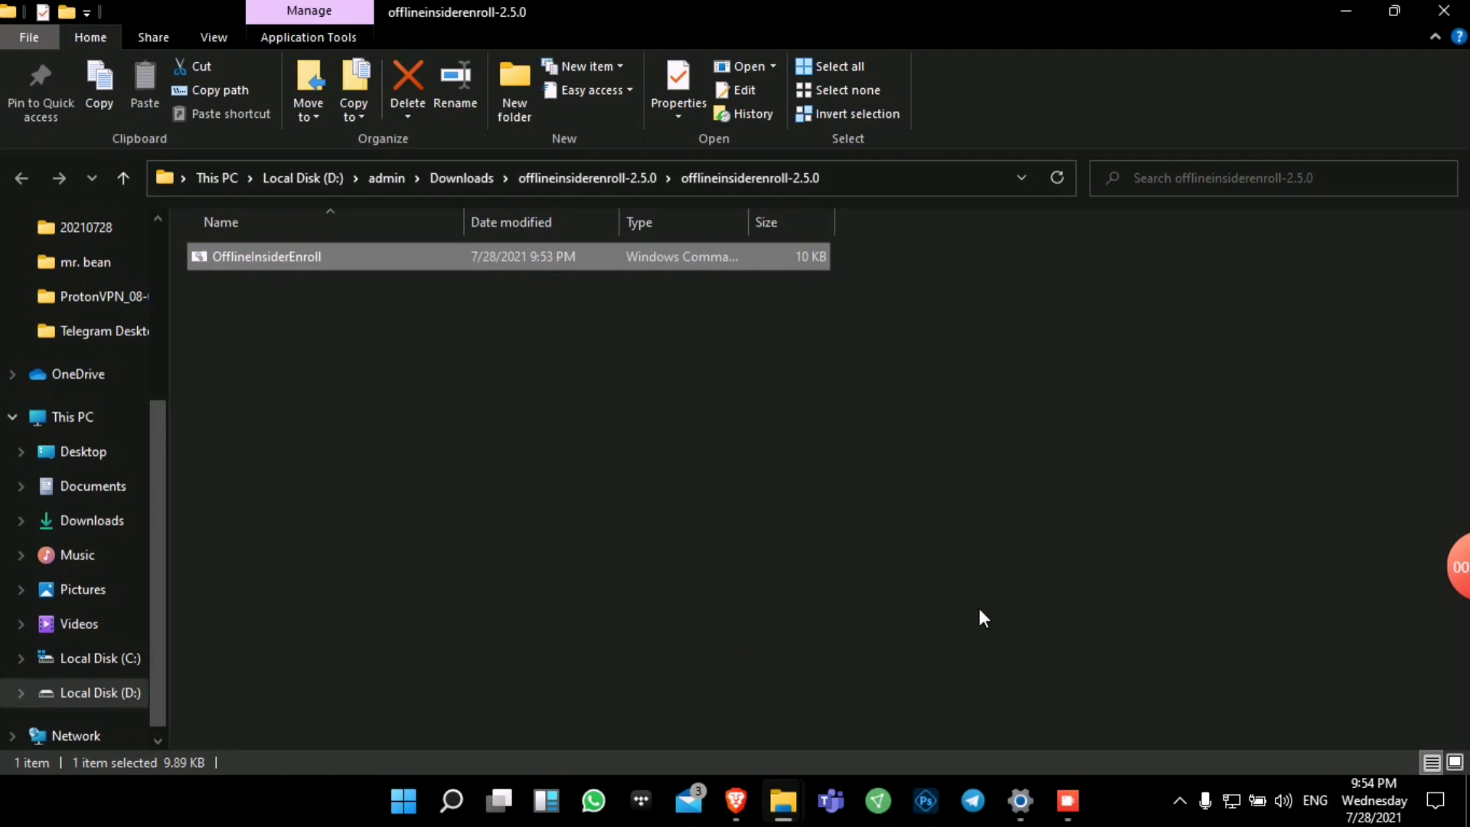
pyautogui.click(1019, 796)
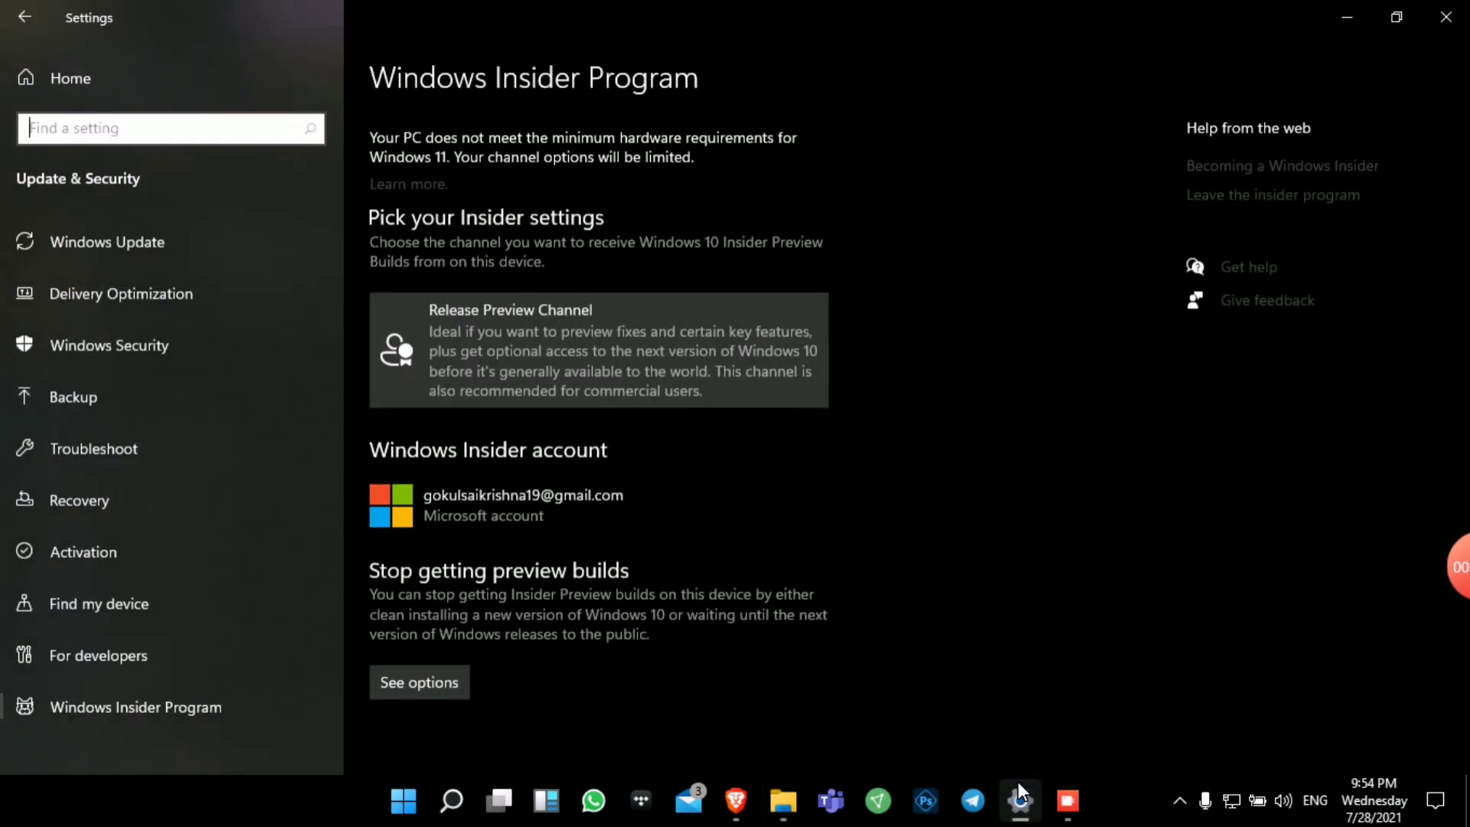
pyautogui.click(1018, 782)
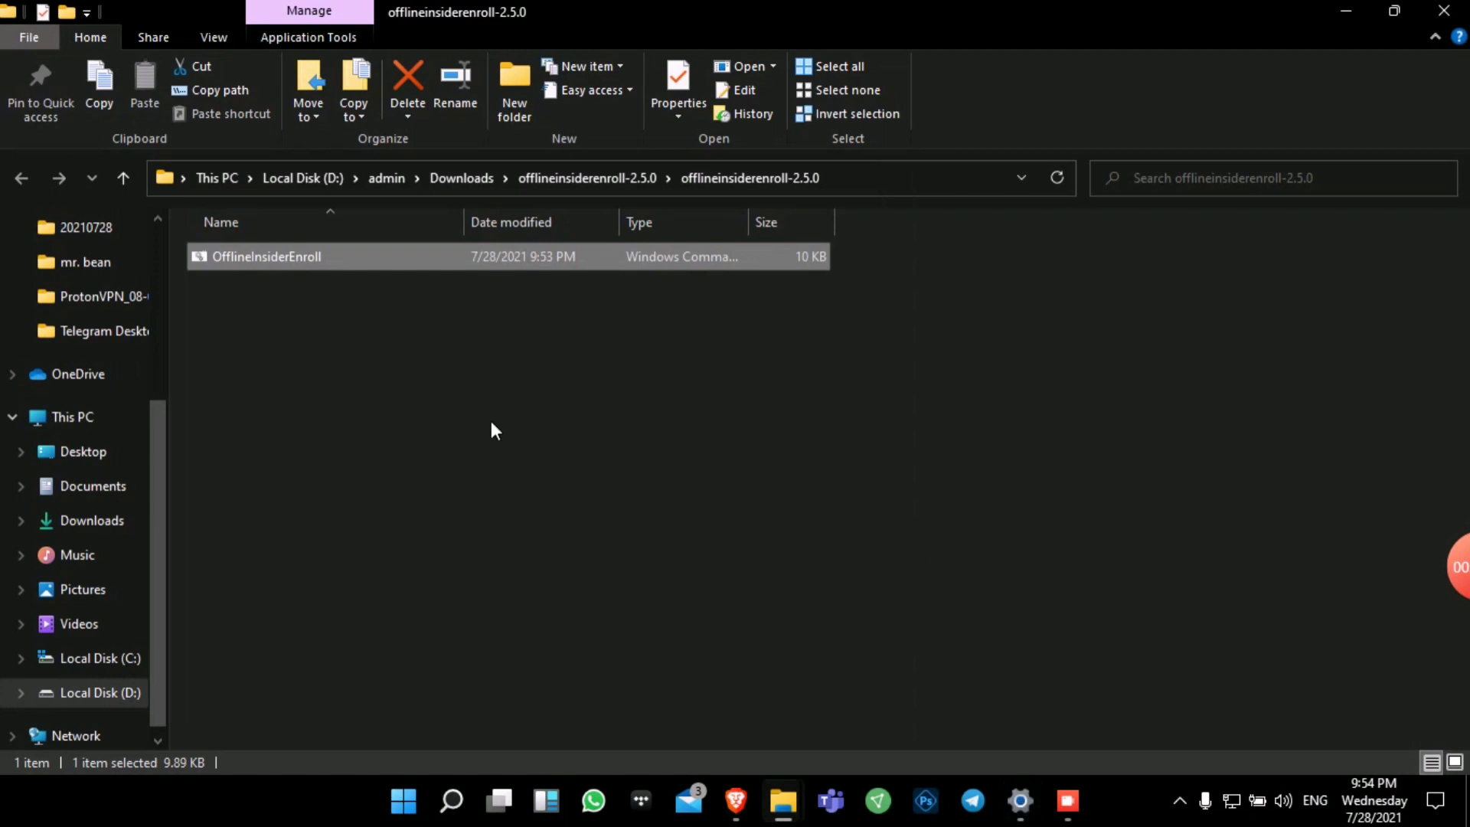
pyautogui.click(423, 383)
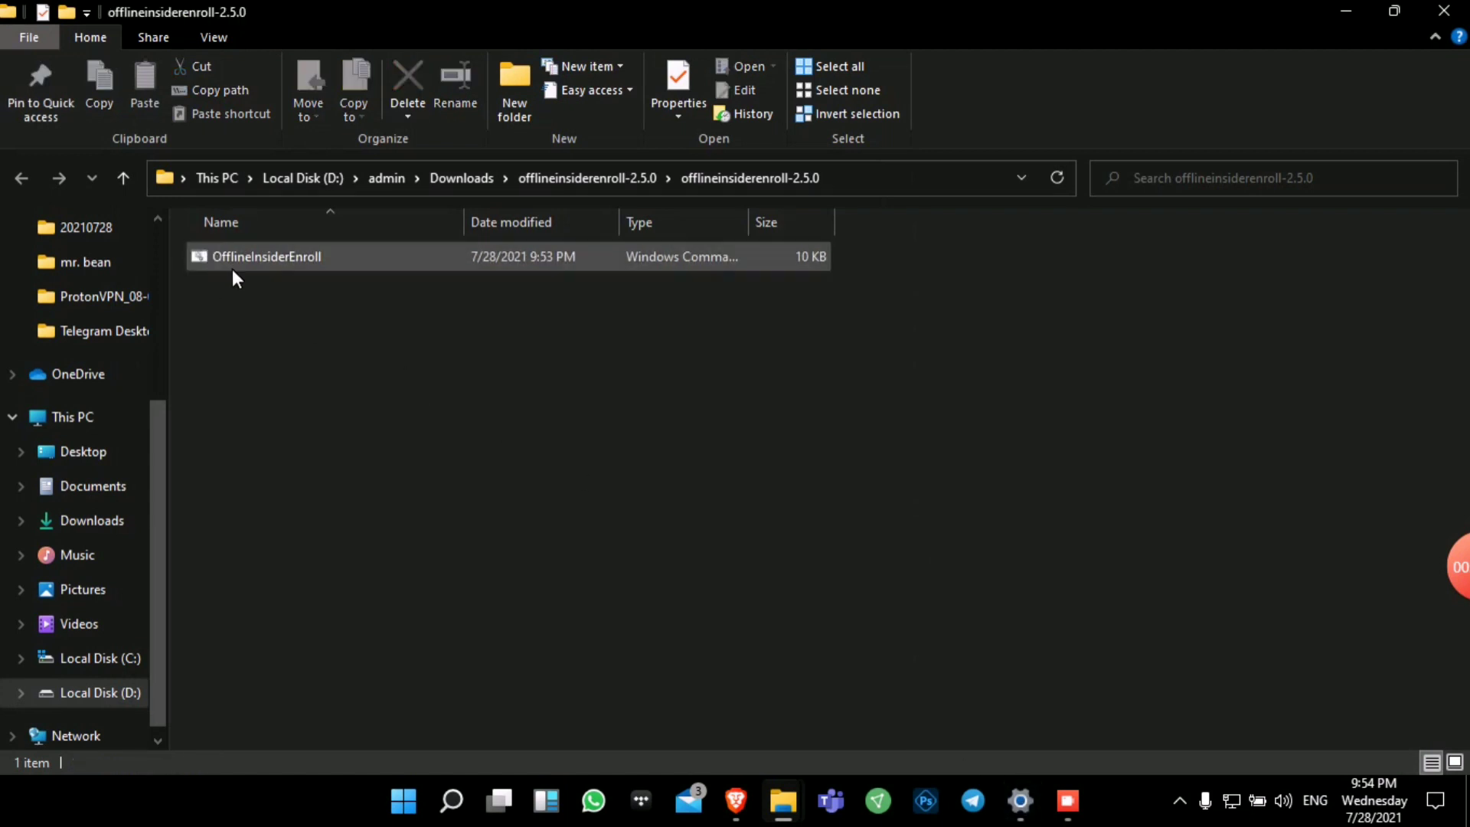
pyautogui.click(301, 270)
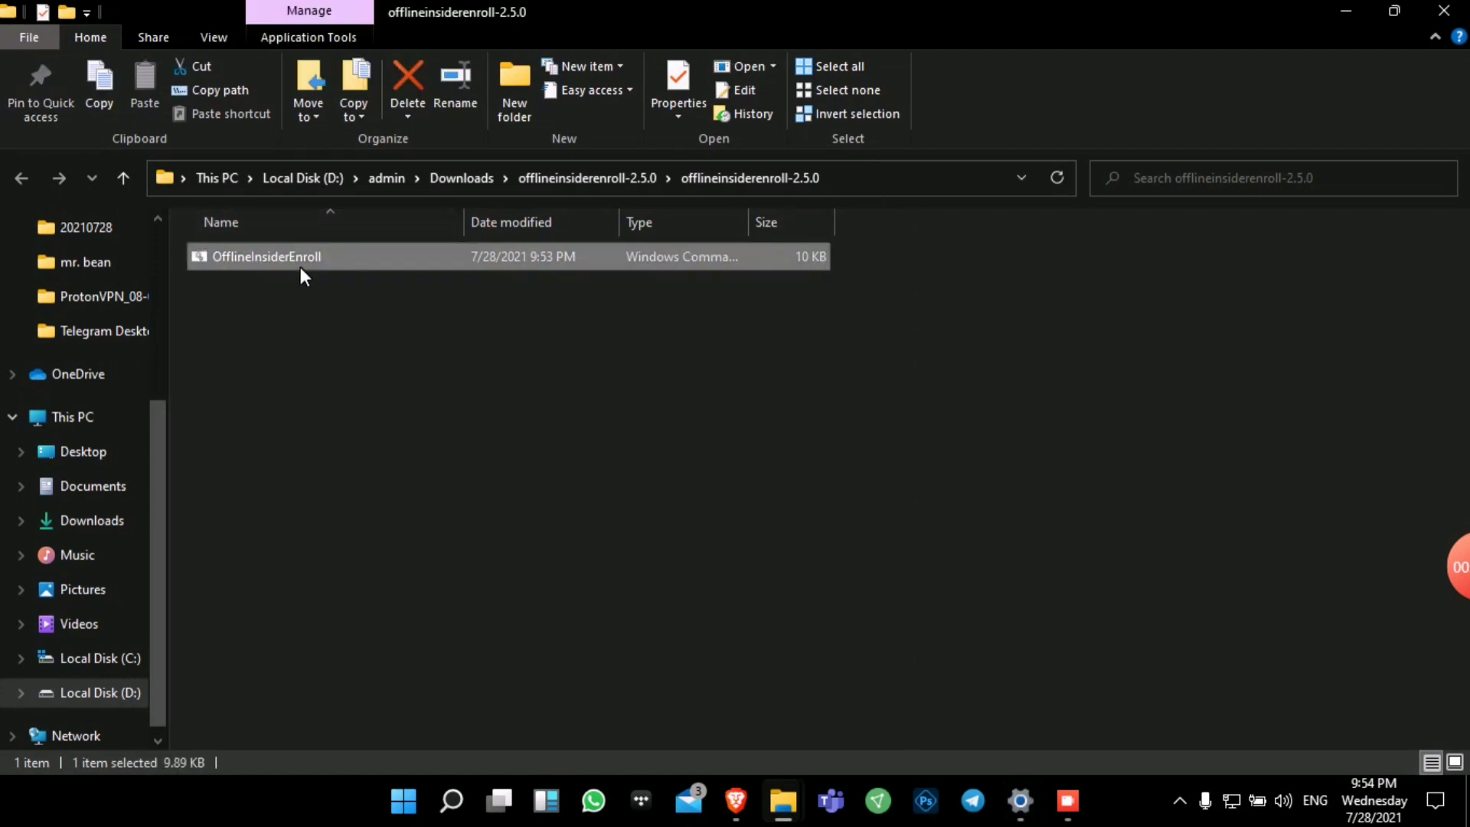
# Run OfflineInsiderEnroll as administrator, choose option 1 for the Dev Channel, and close it.
pyautogui.rightClick(300, 267)
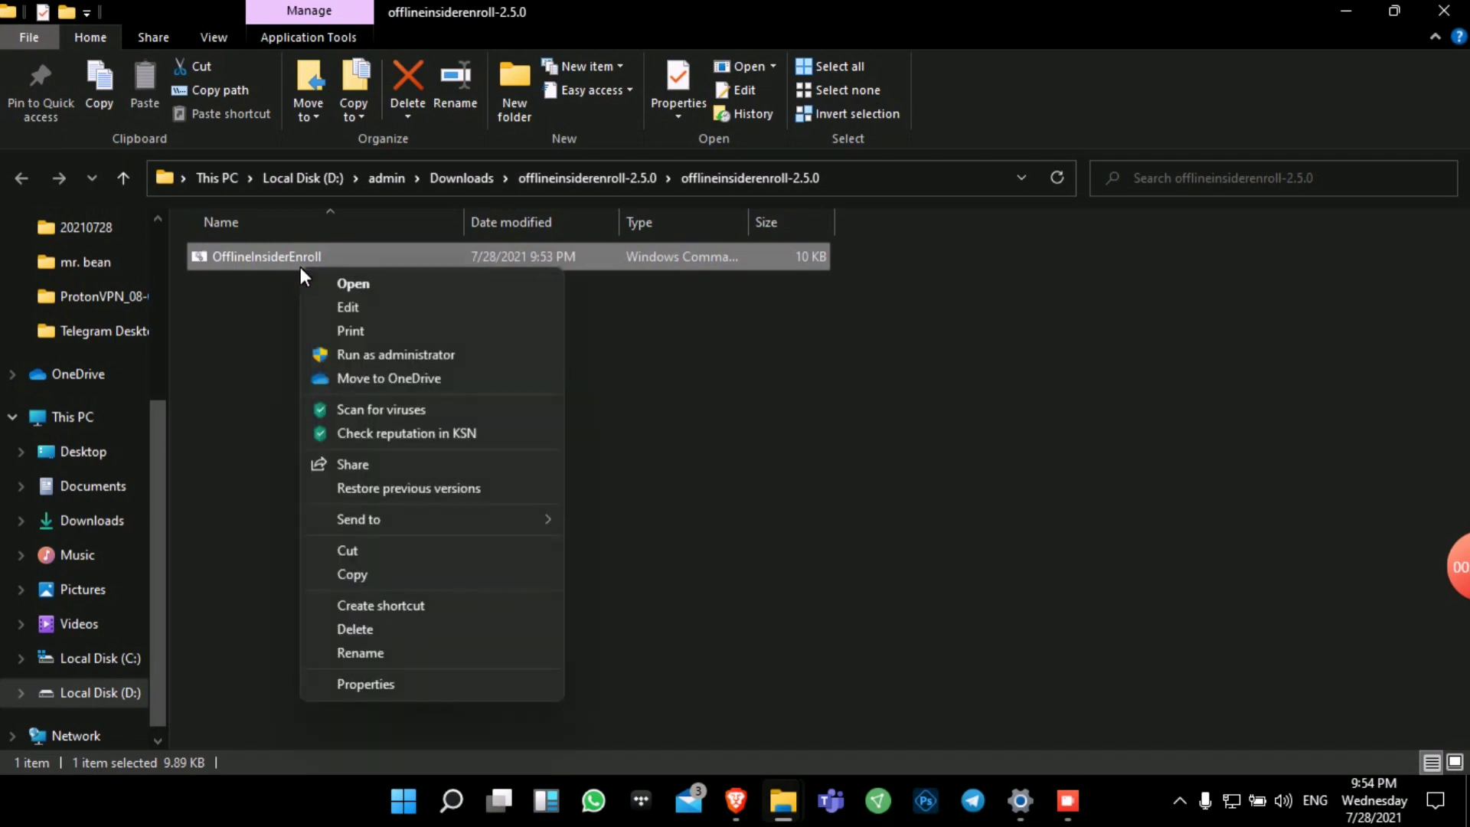
pyautogui.click(434, 357)
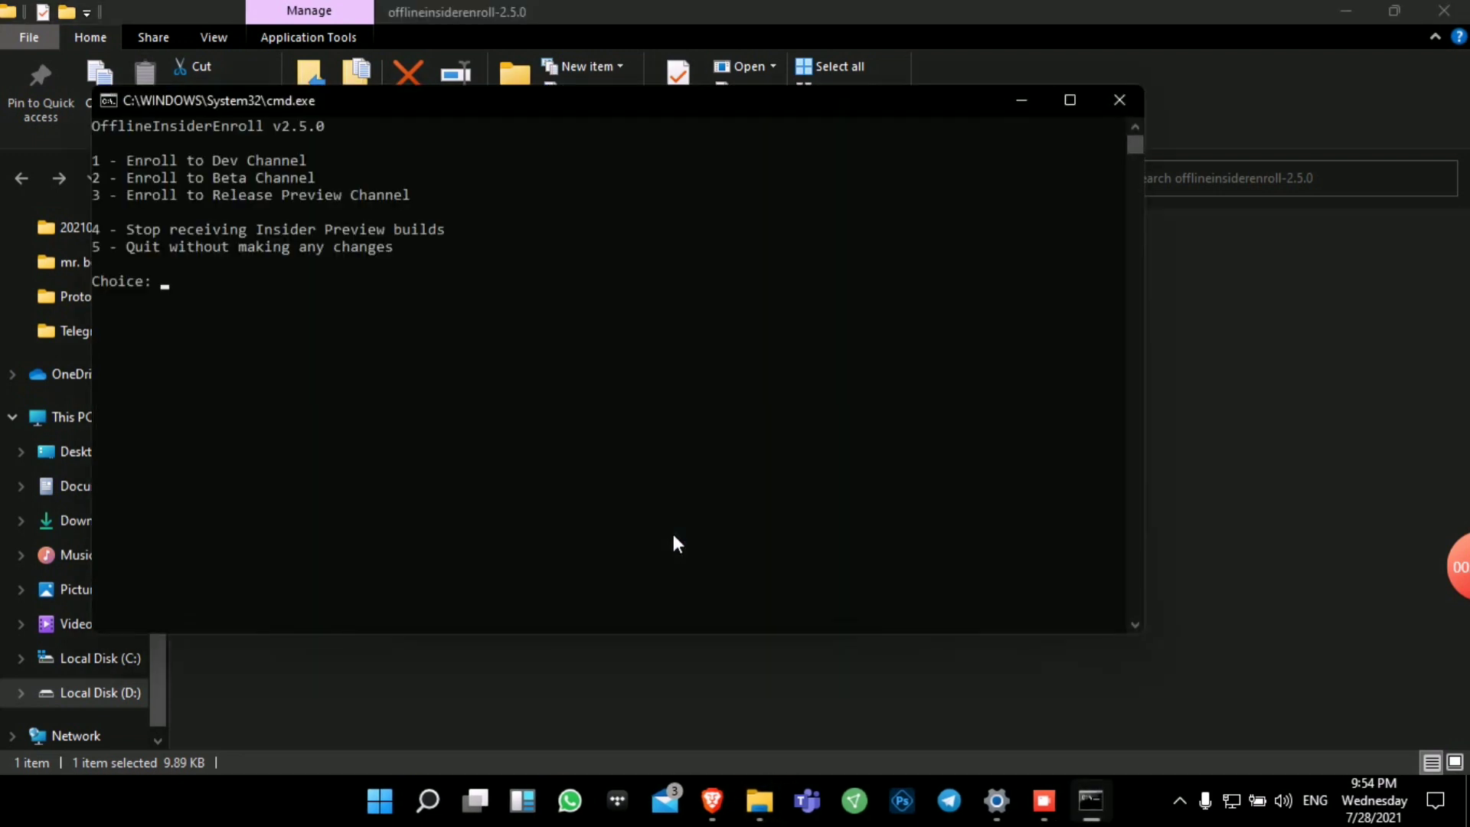
pyautogui.moveTo(219, 99); pyautogui.dragTo(499, 142)
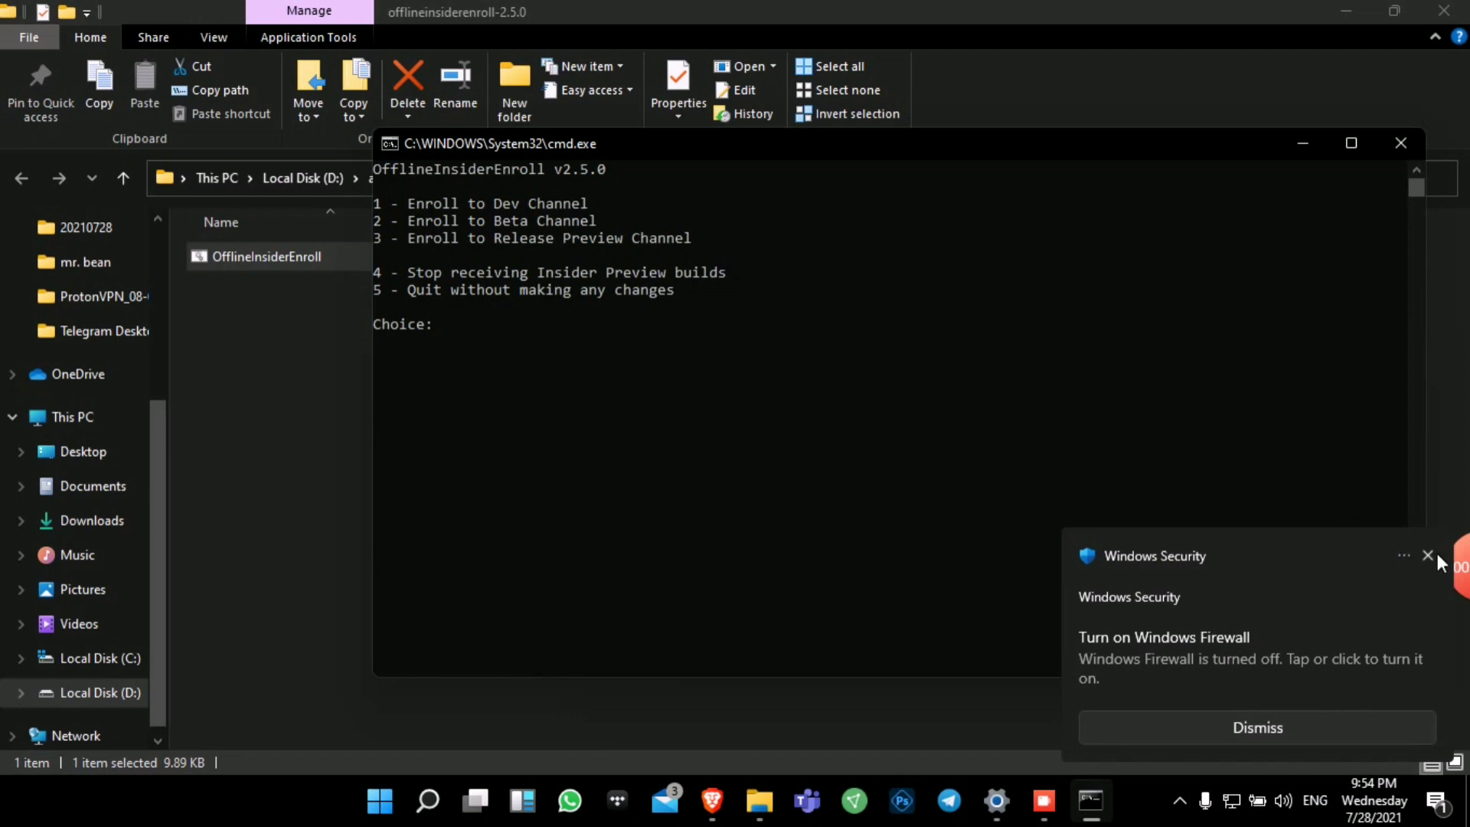
pyautogui.click(1429, 555)
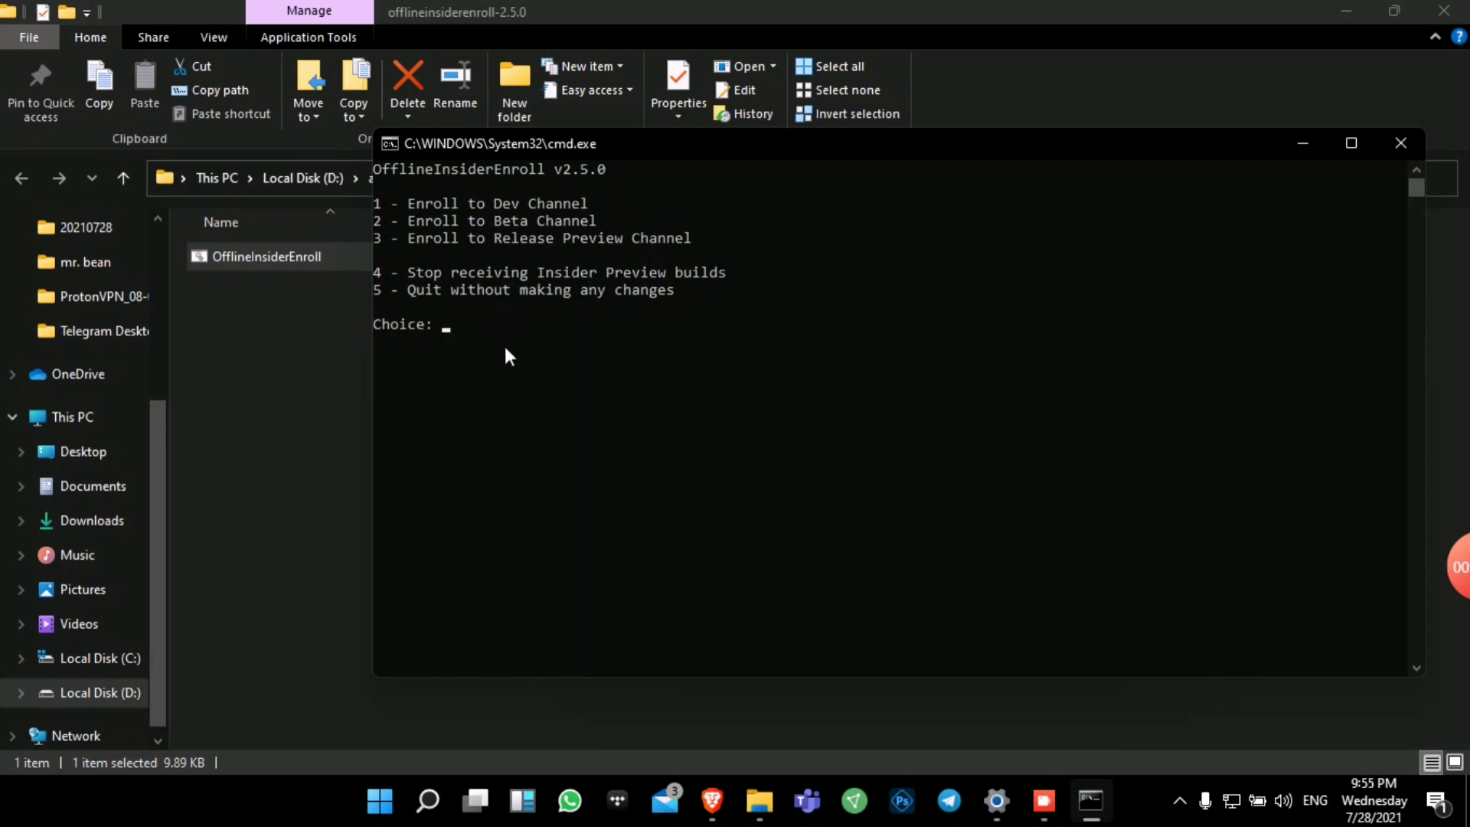
pyautogui.write('1')
pyautogui.press('Return')
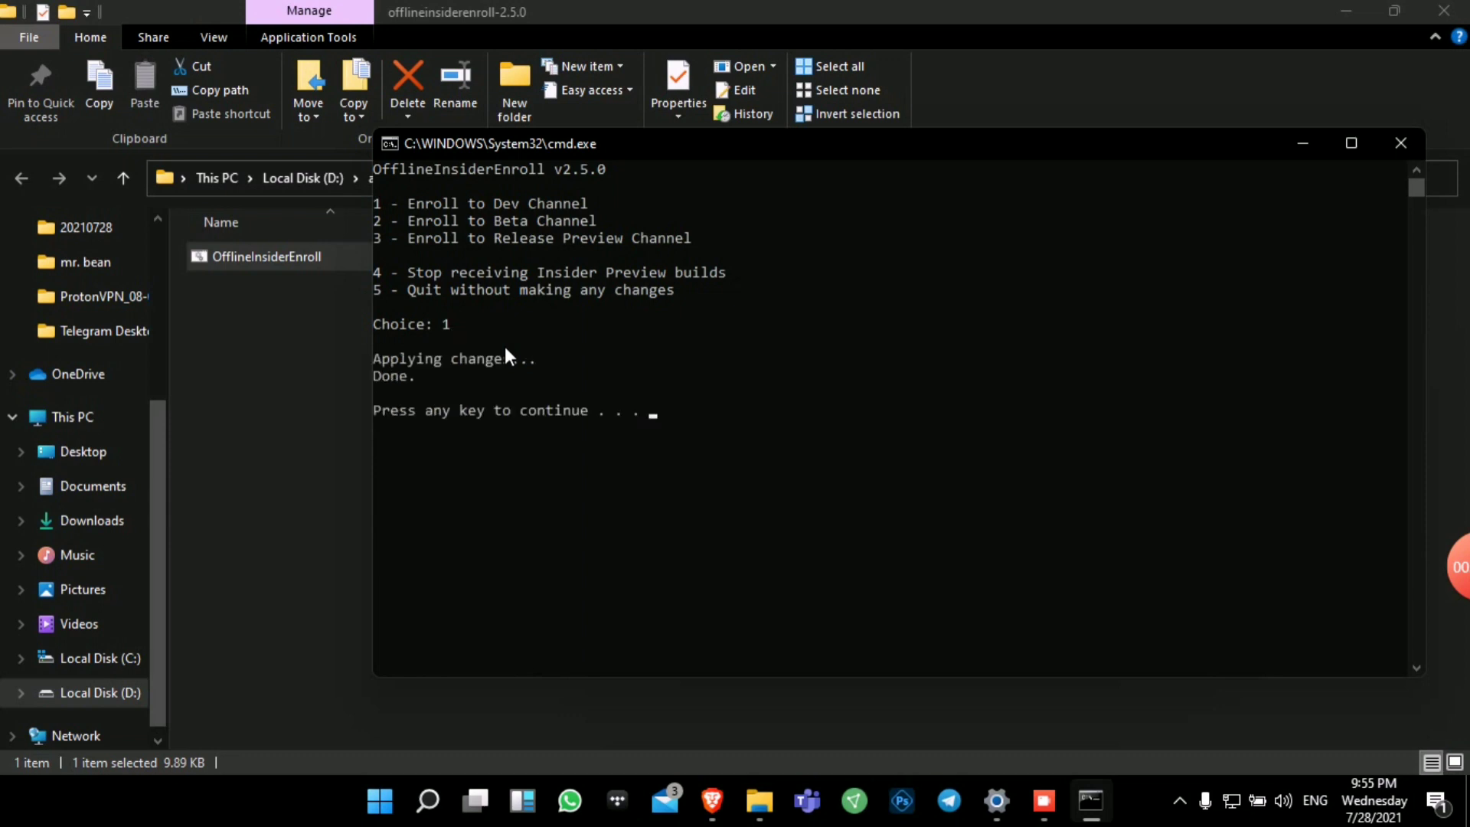
pyautogui.press('Return')
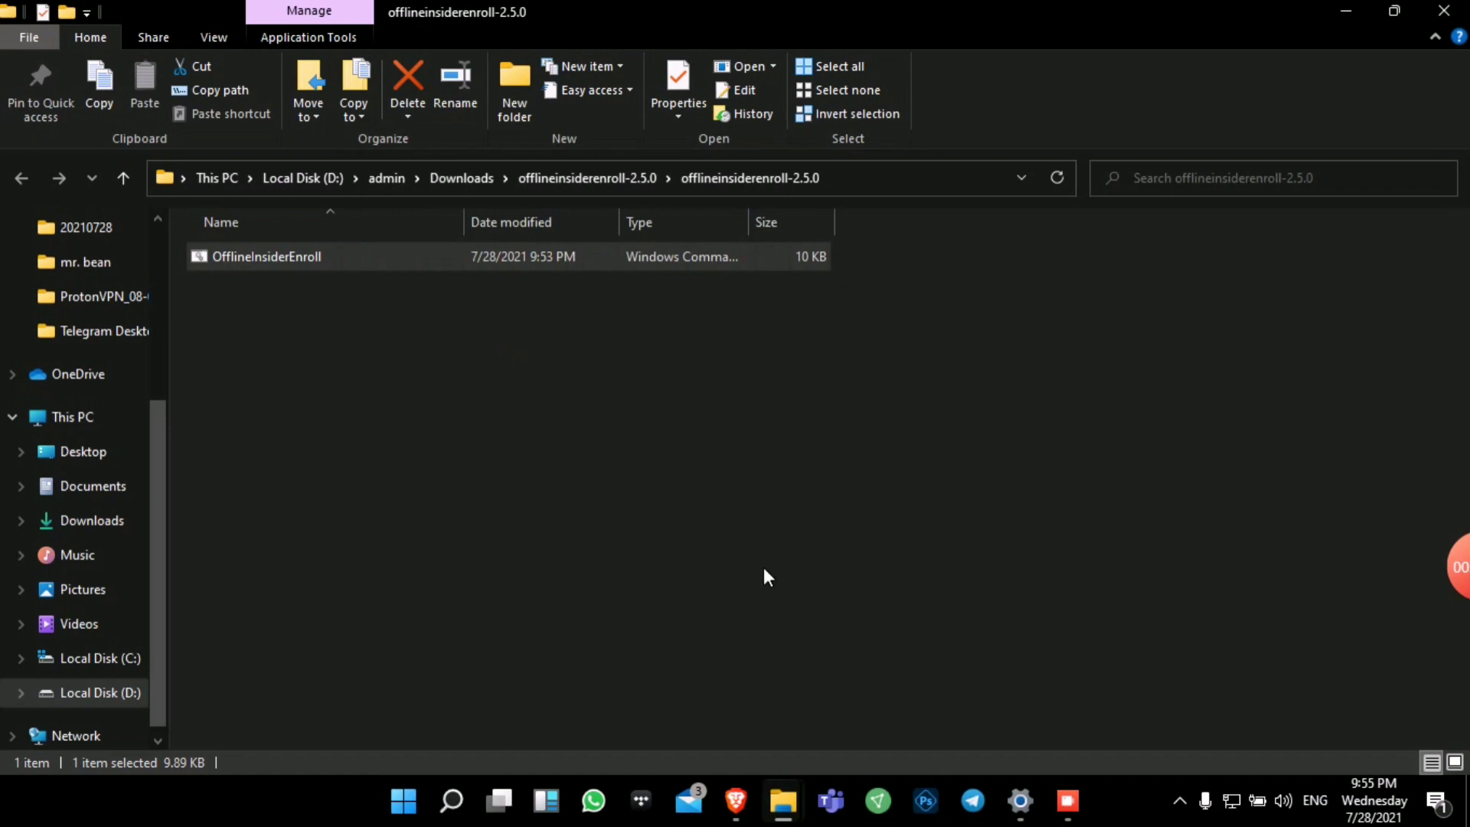
# Confirm the Insider page shows Dev Channel, view Windows Update, then return to the browser.
pyautogui.click(1020, 800)
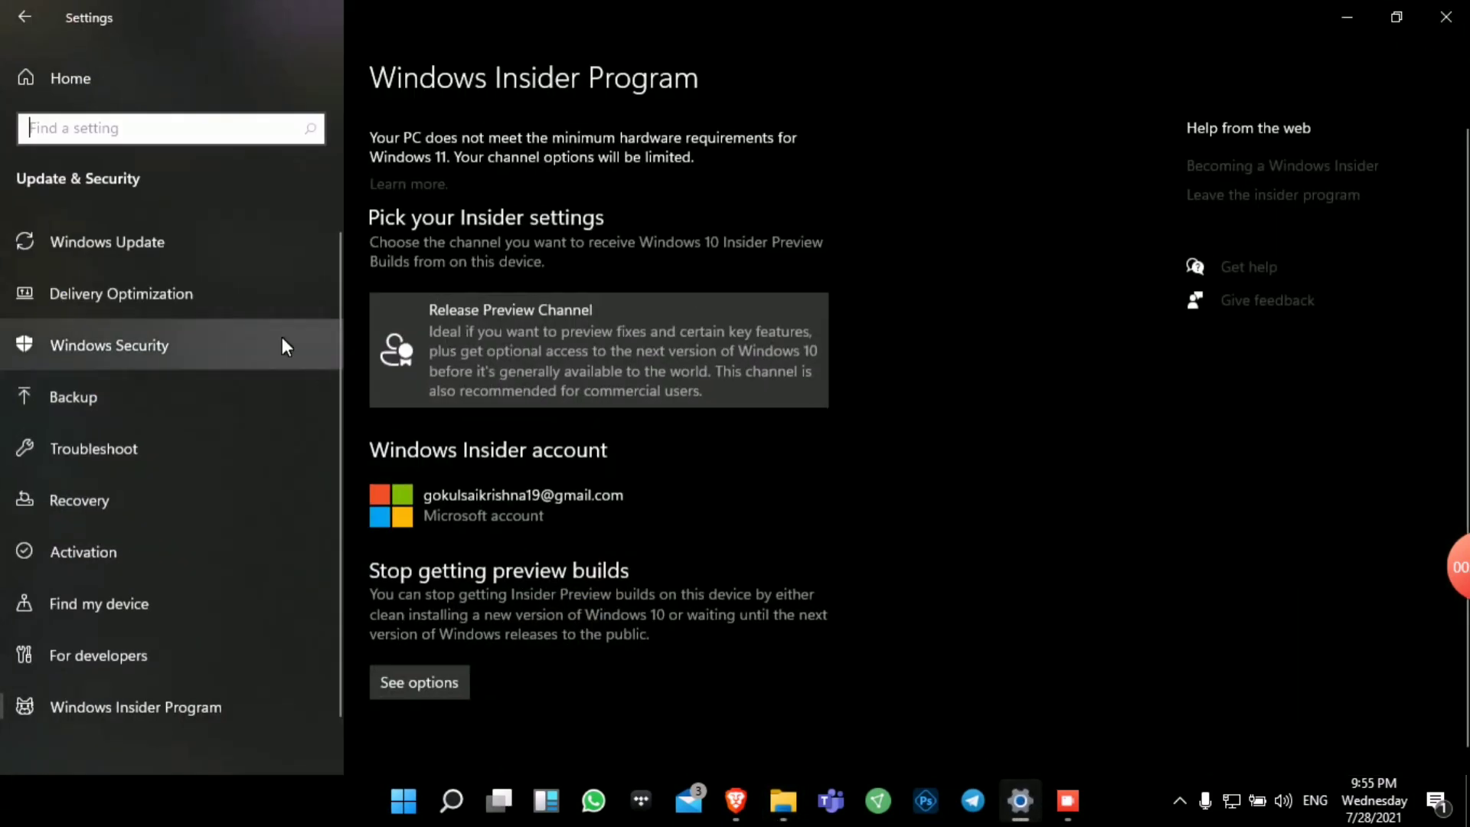
pyautogui.click(212, 242)
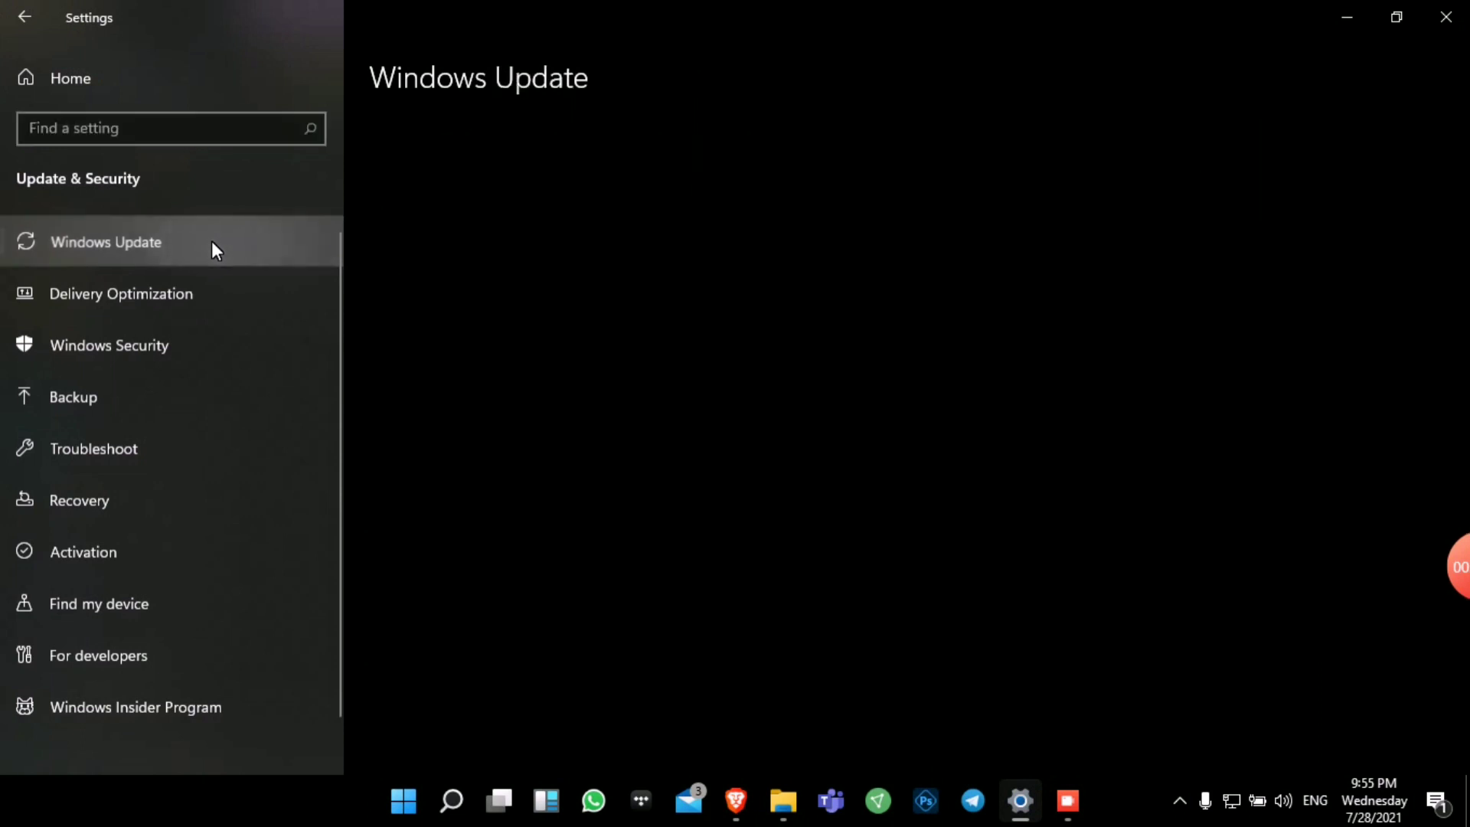
pyautogui.click(186, 693)
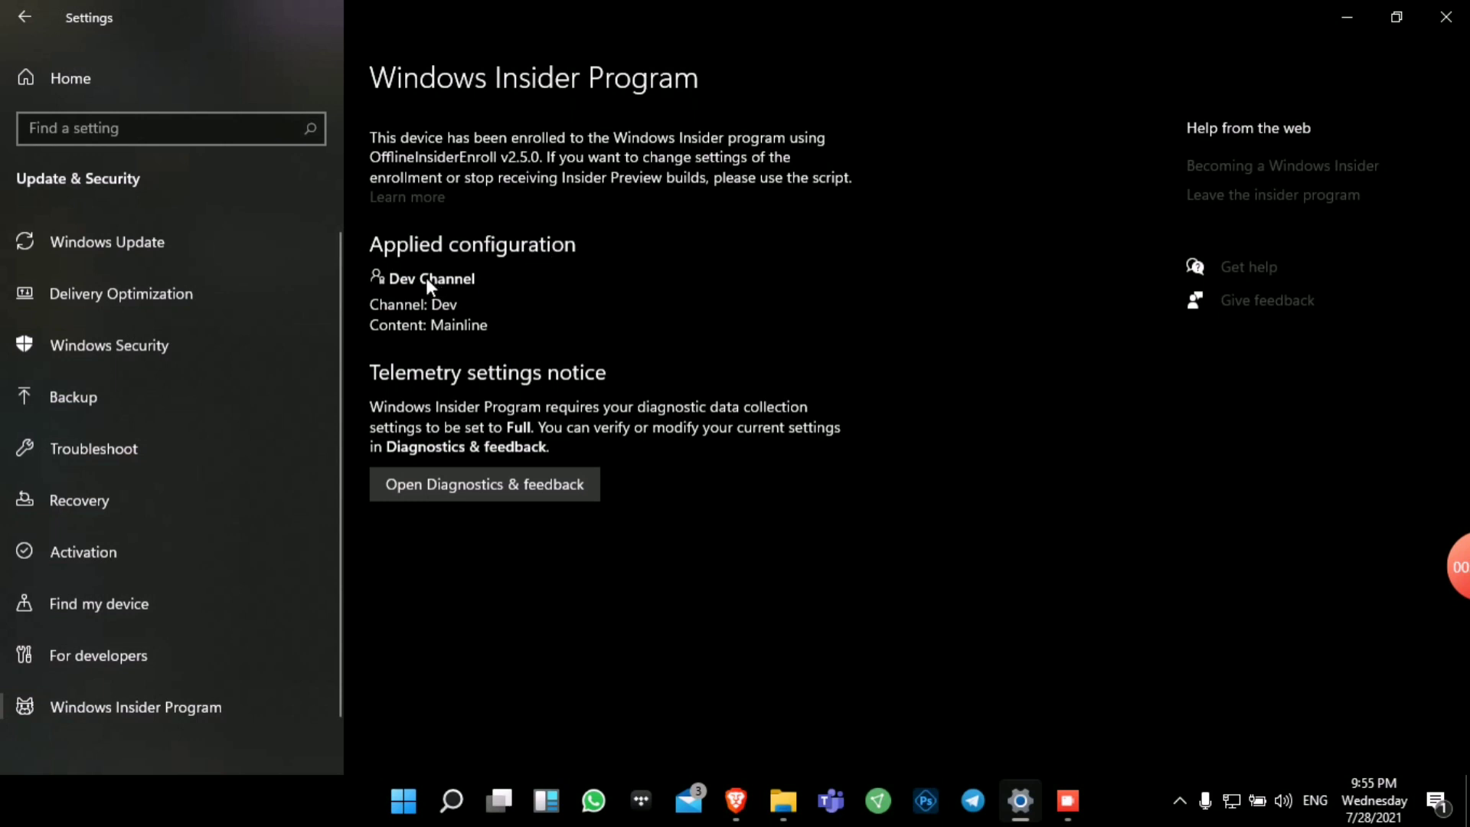
pyautogui.click(295, 226)
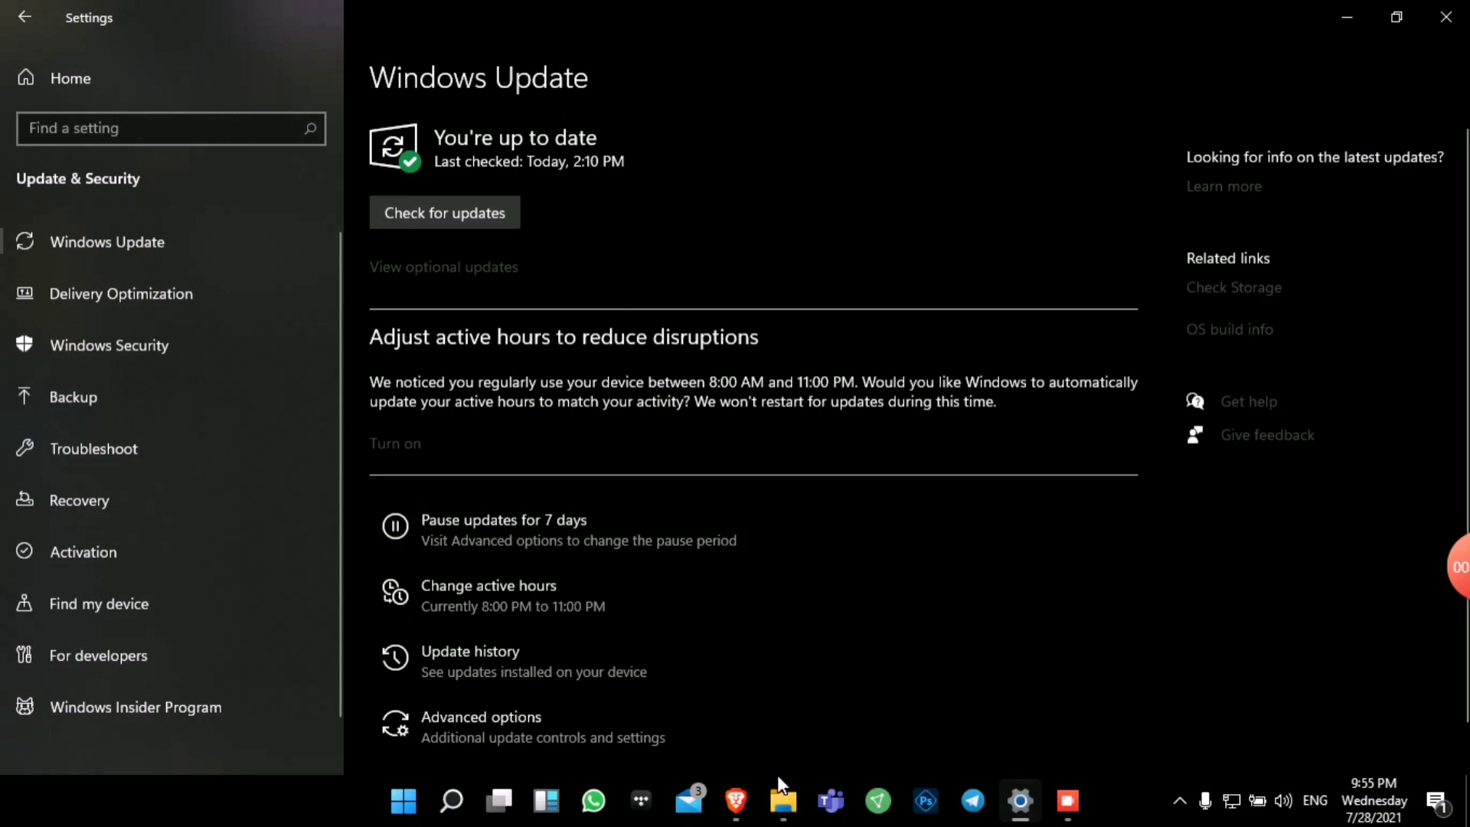
pyautogui.click(750, 805)
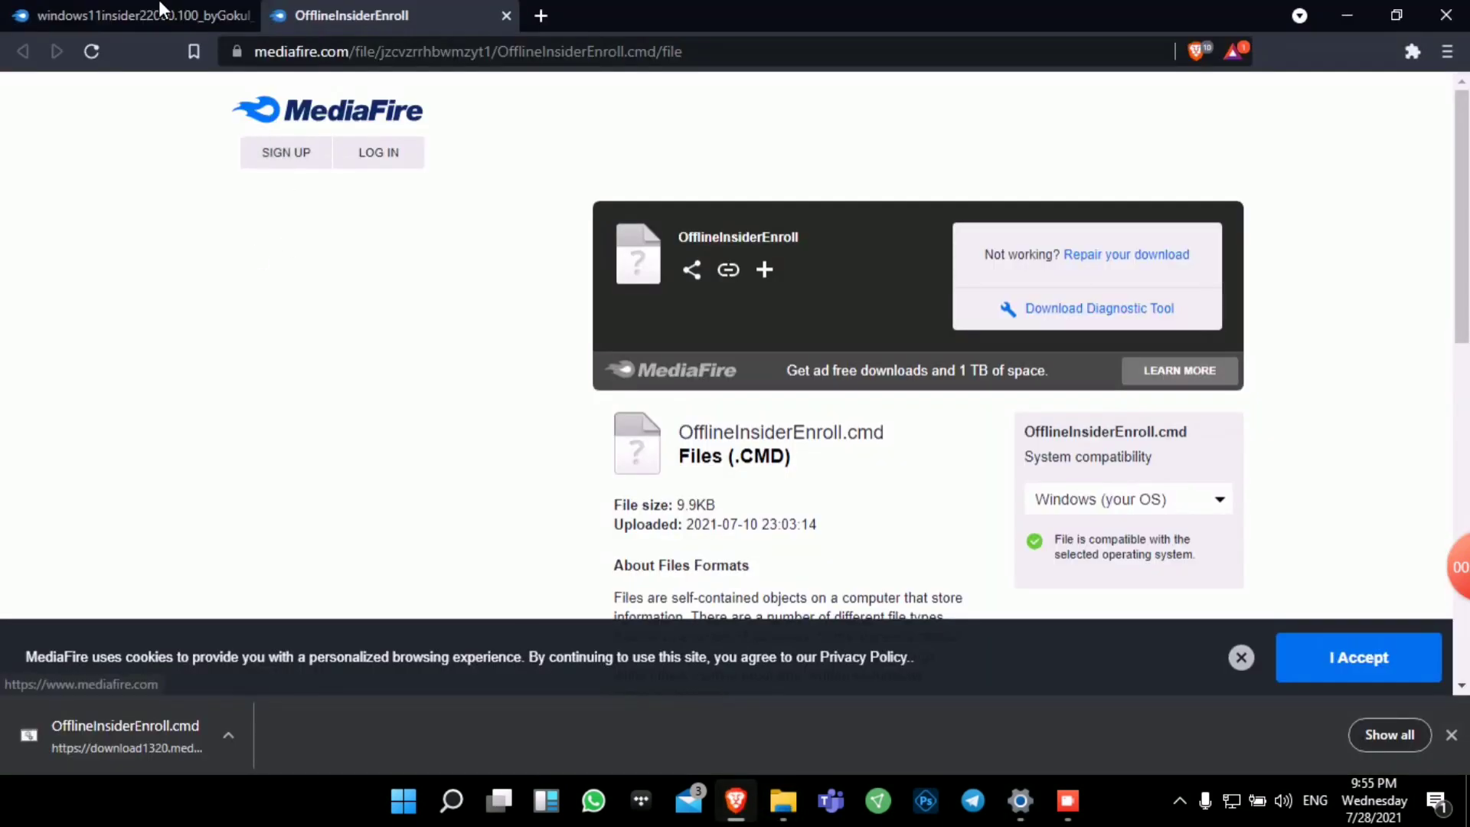
# Download appraiserres.dll (84.23 KB) from the MediaFire folder and show it in its folder.
pyautogui.click(103, 14)
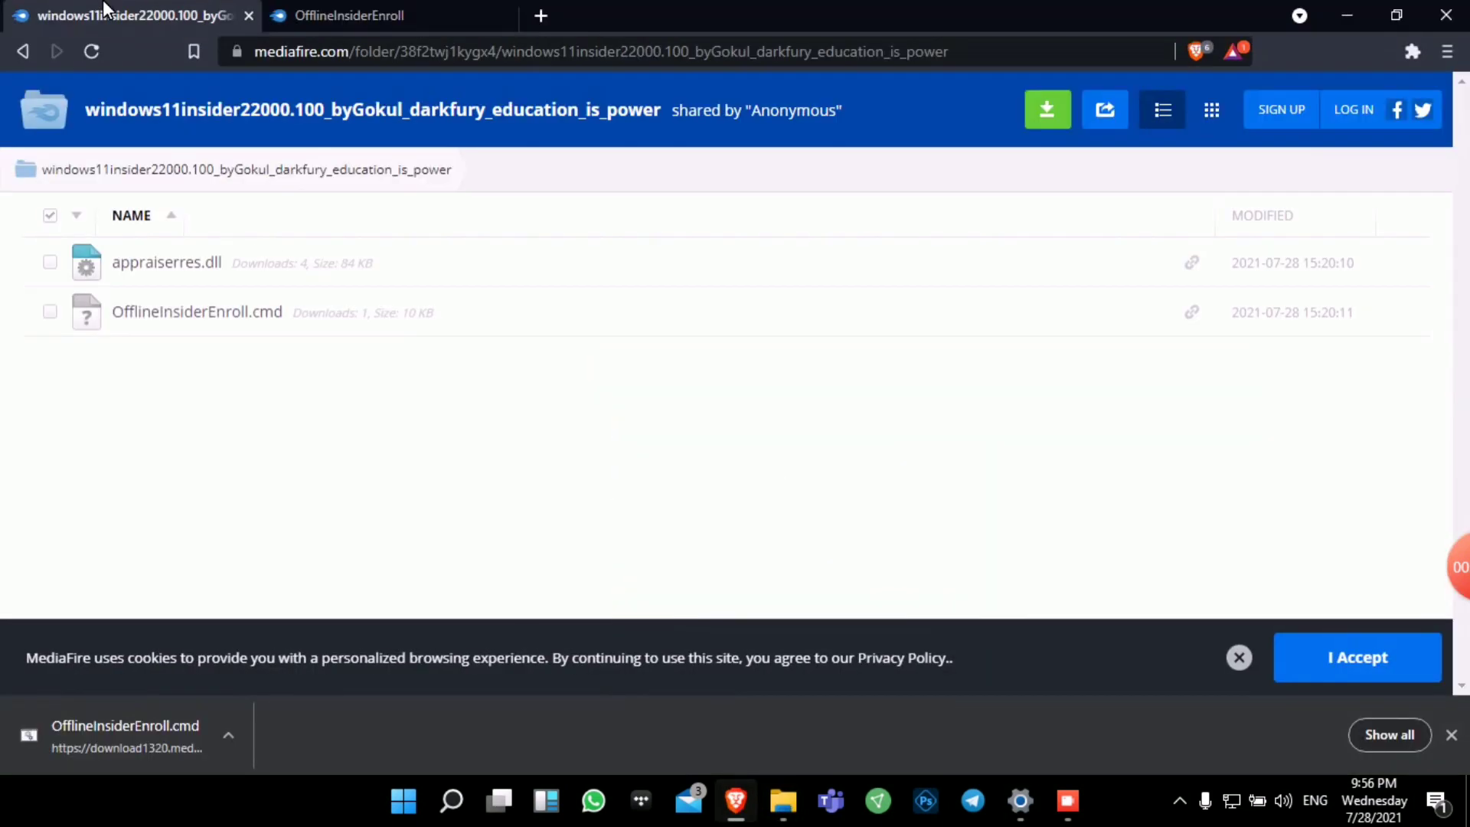
pyautogui.click(205, 267)
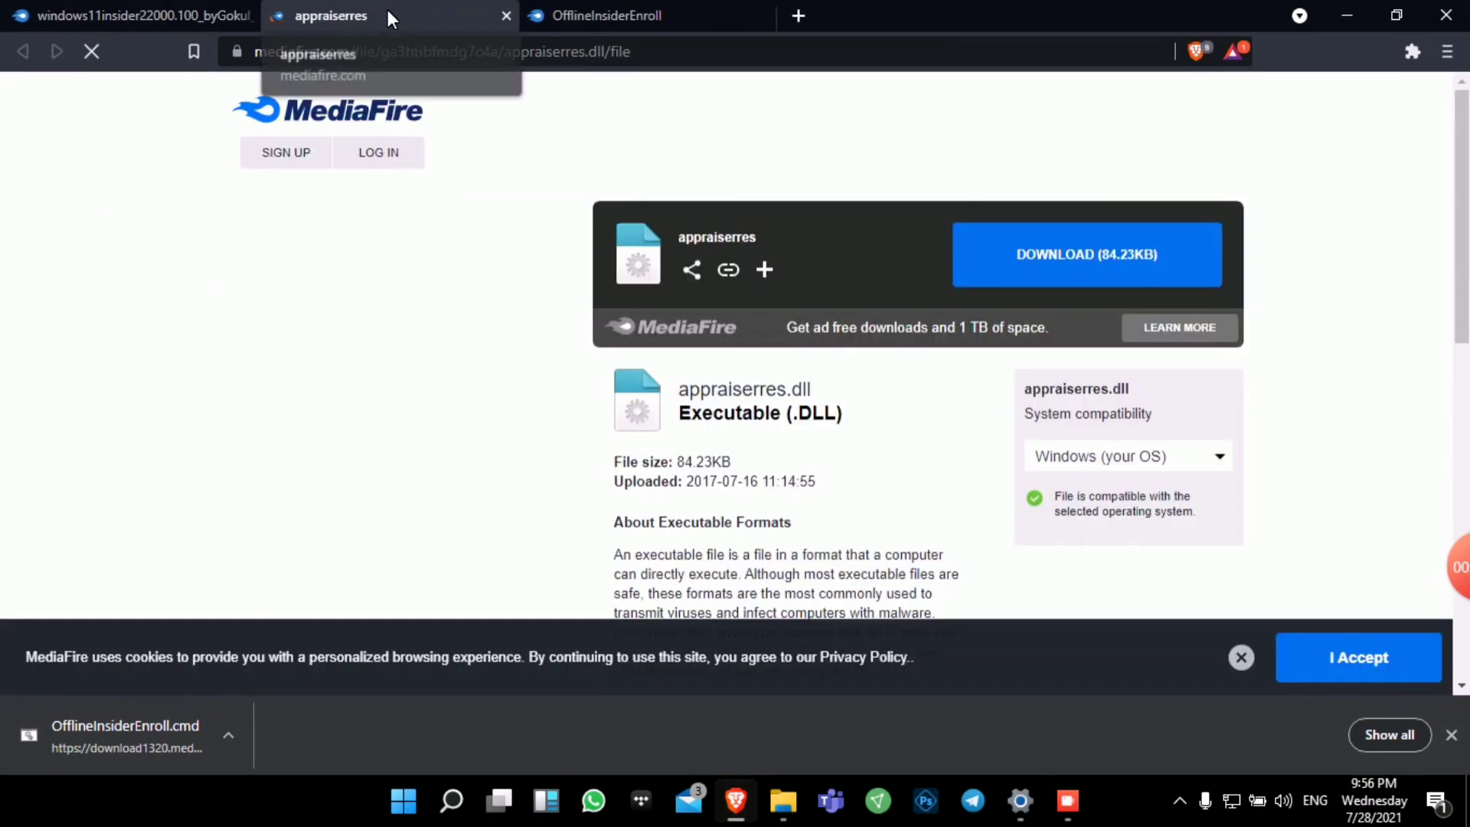
pyautogui.click(1118, 264)
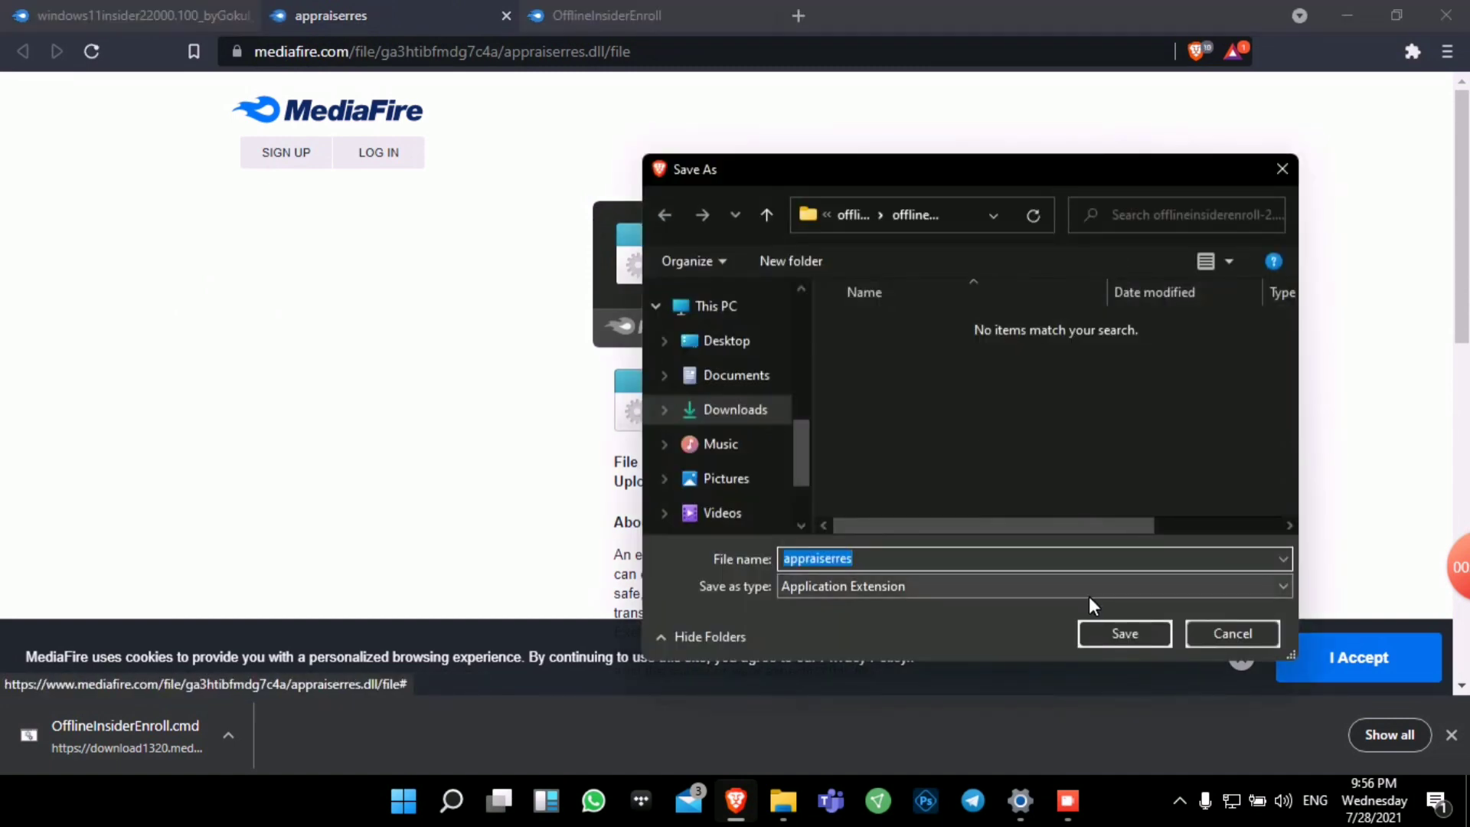
pyautogui.click(1130, 634)
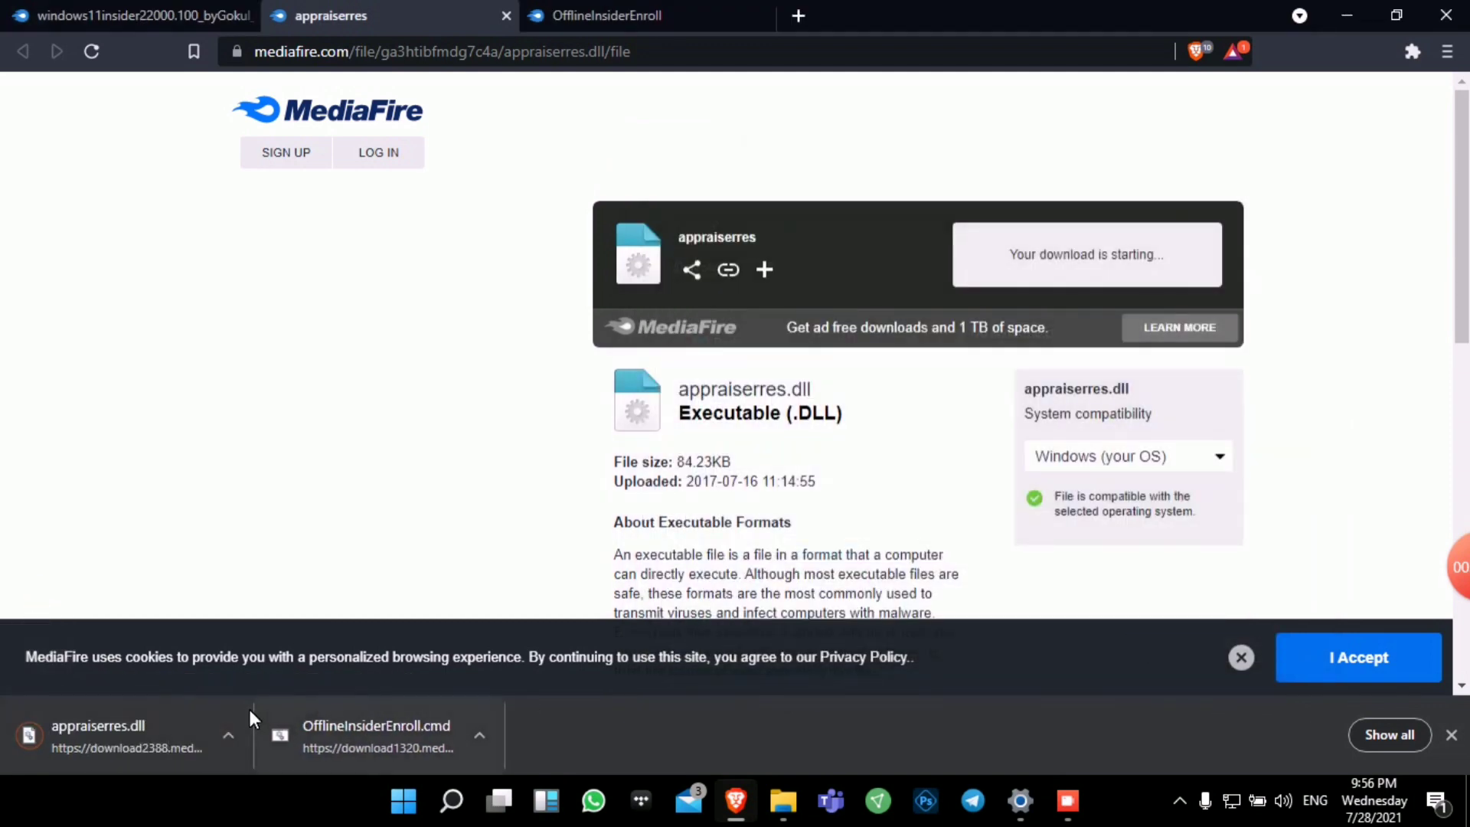
pyautogui.click(232, 732)
pyautogui.click(284, 665)
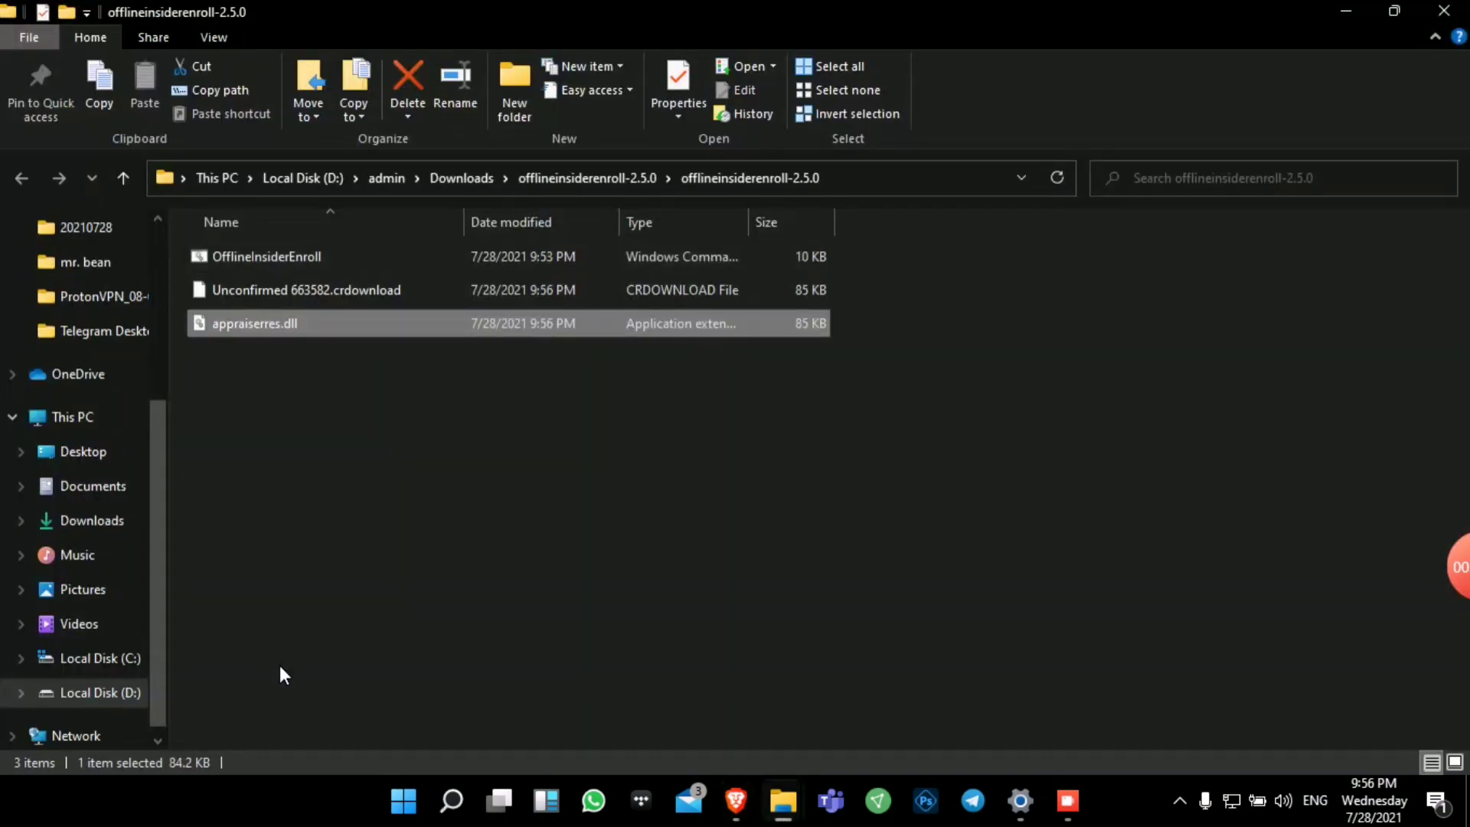
# Copy appraiserres.dll from the offlineinsiderenroll-2.5.0 folder.
pyautogui.rightClick(288, 329)
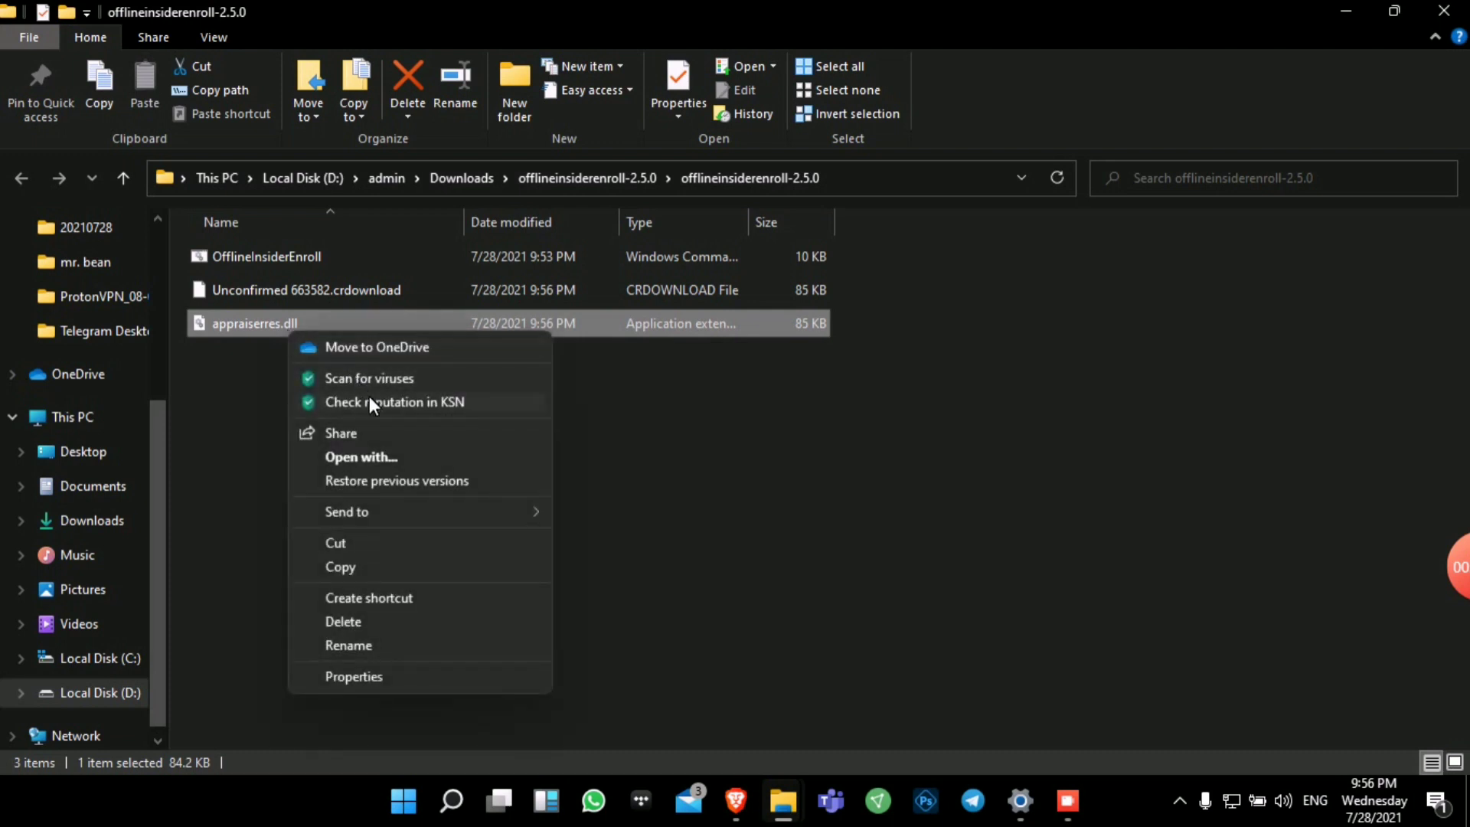
pyautogui.click(371, 568)
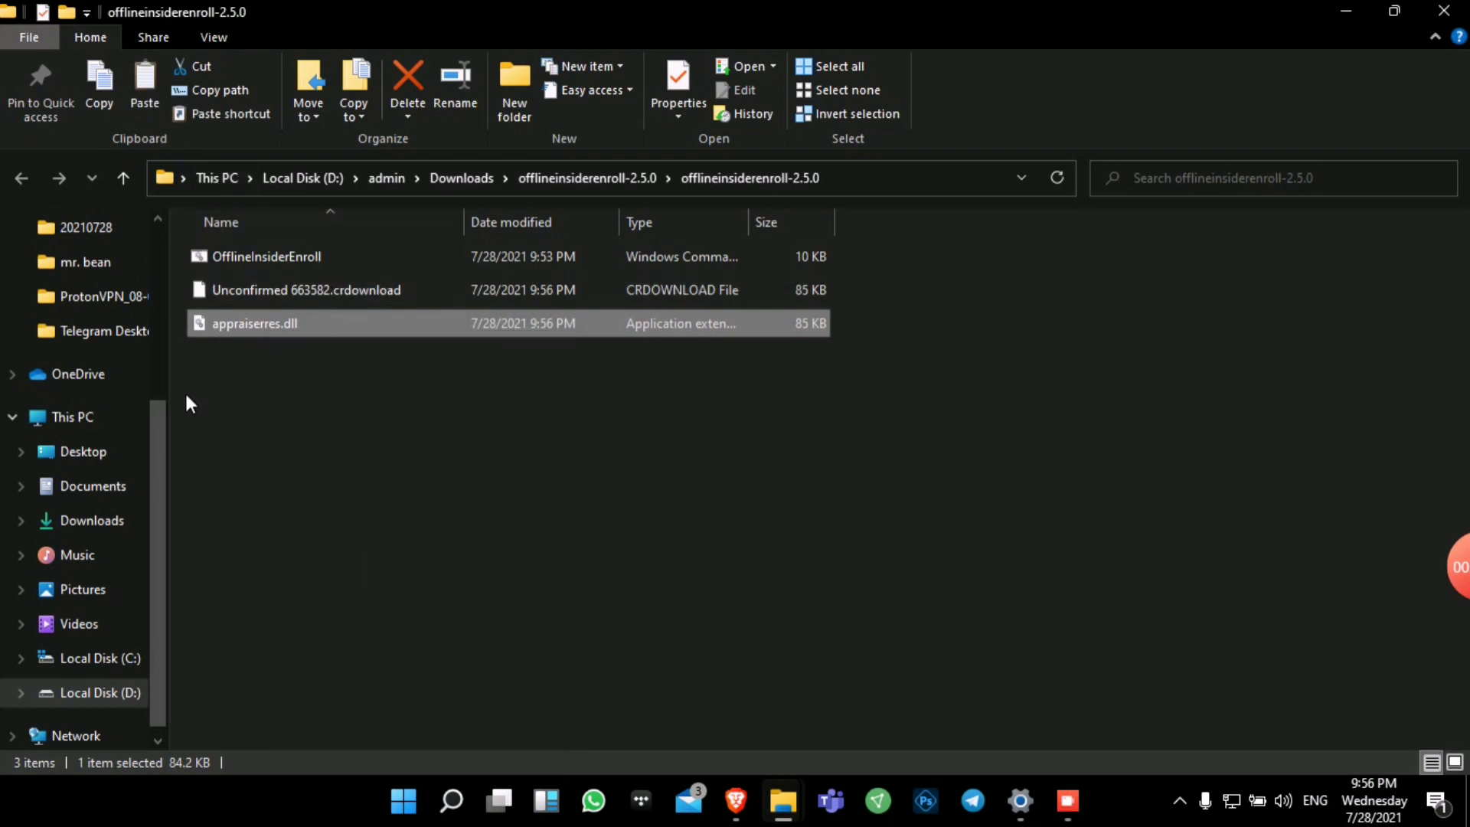
pyautogui.moveTo(155, 414); pyautogui.dragTo(154, 260)
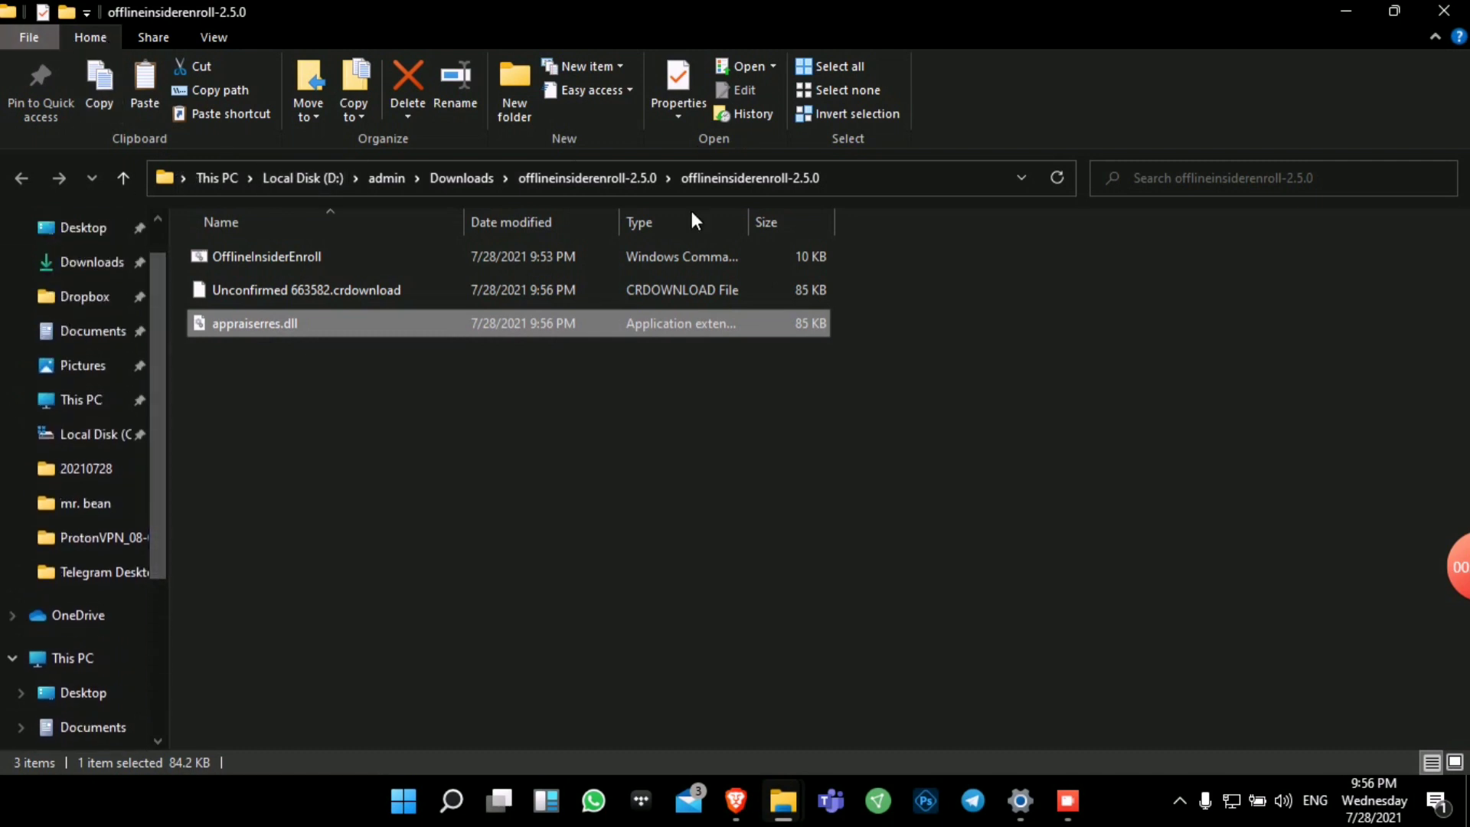
# Turn on Hidden items so hidden files and folders are visible.
pyautogui.click(218, 40)
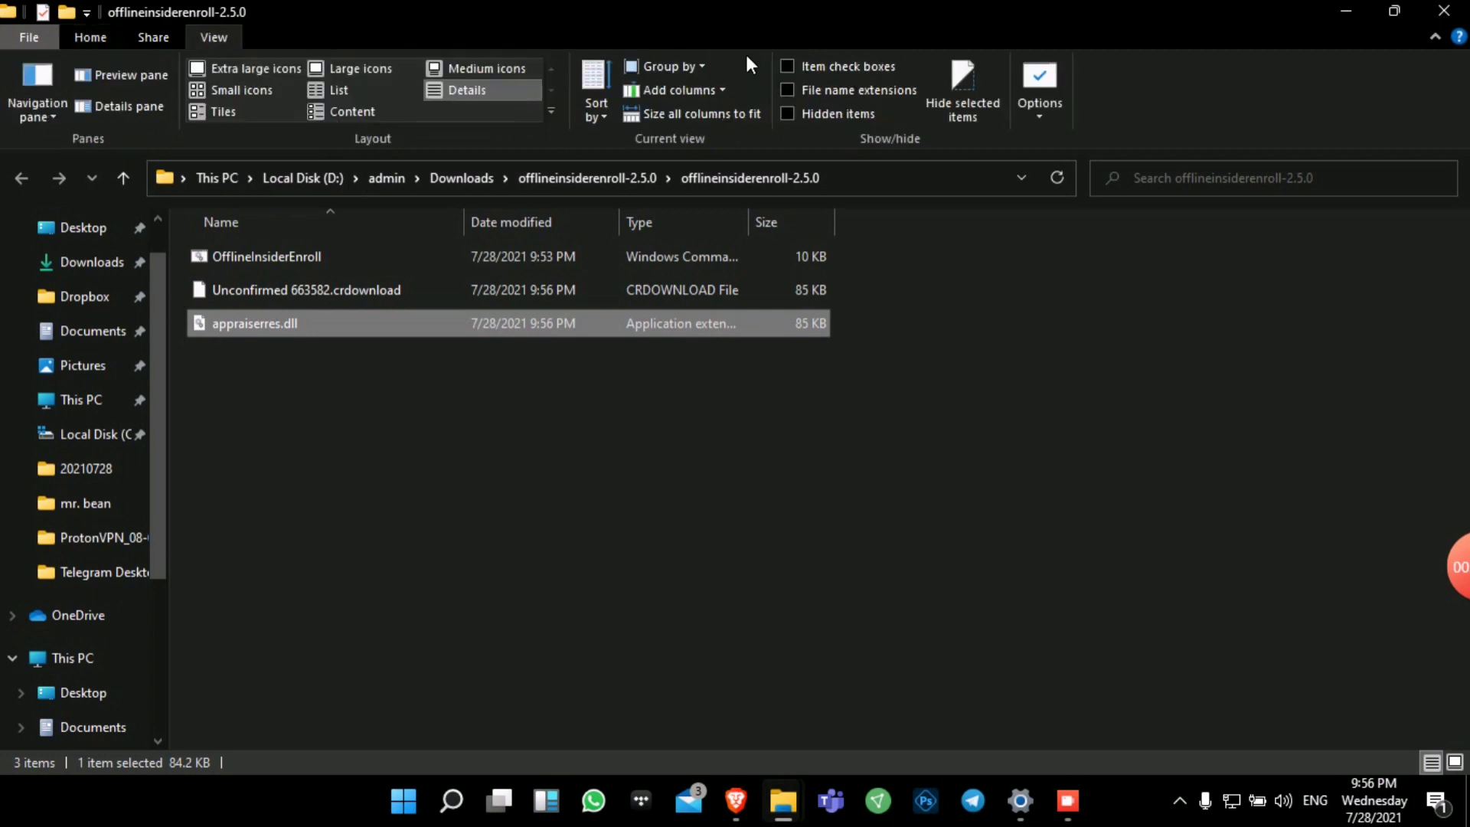
pyautogui.click(789, 114)
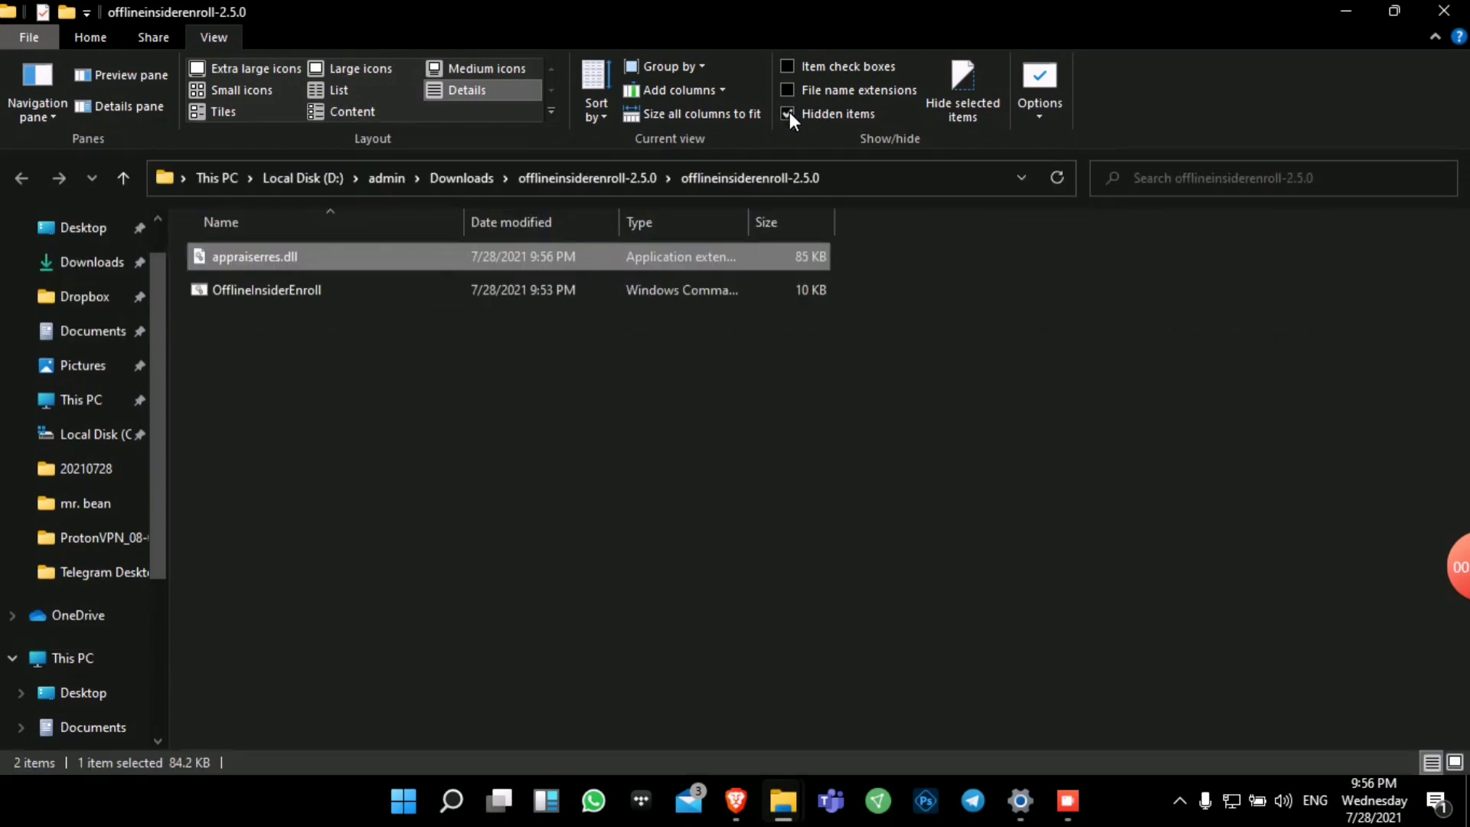
pyautogui.moveTo(151, 422); pyautogui.dragTo(184, 385)
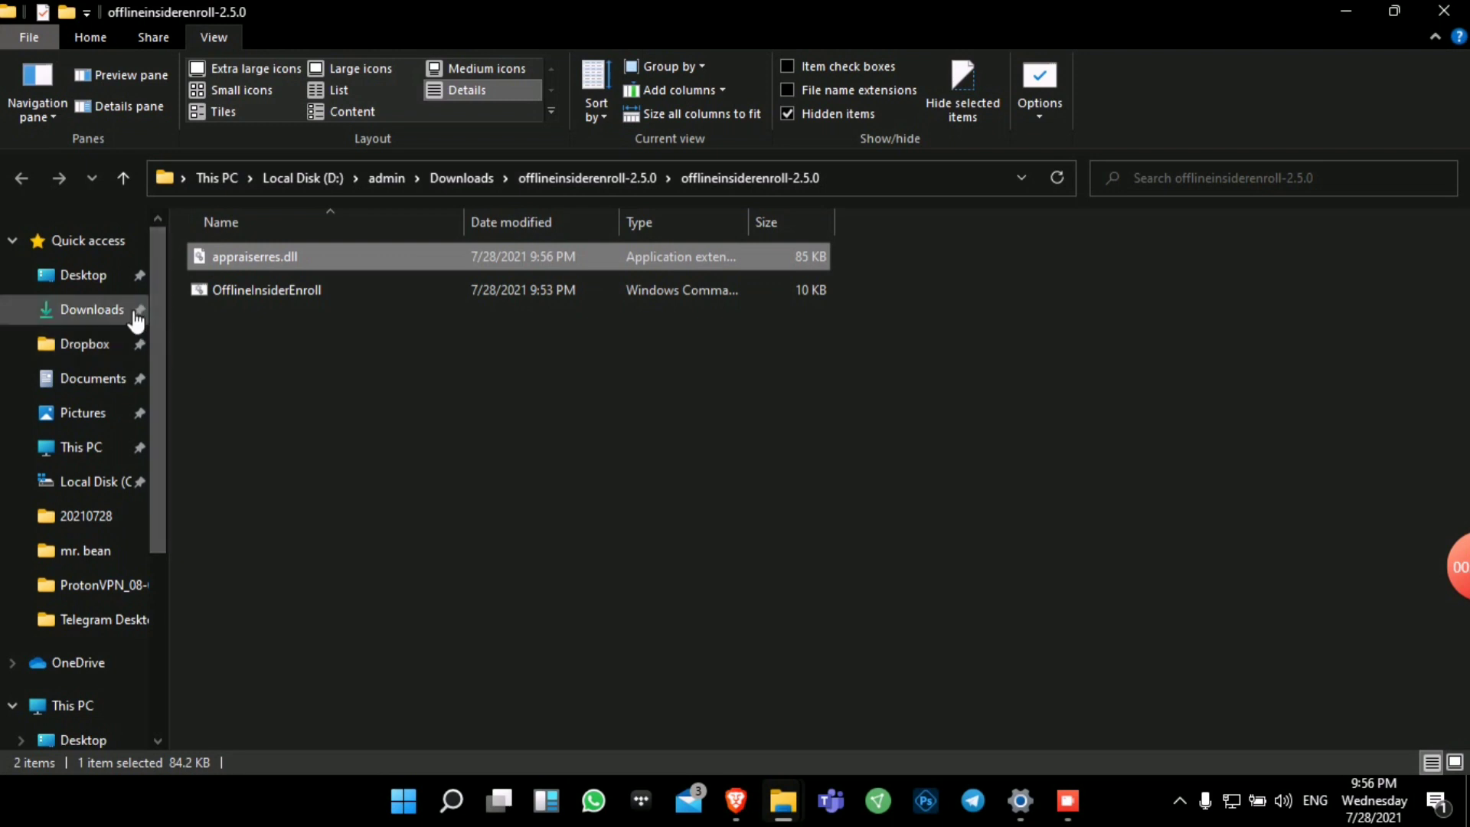
pyautogui.moveTo(159, 472); pyautogui.dragTo(182, 541)
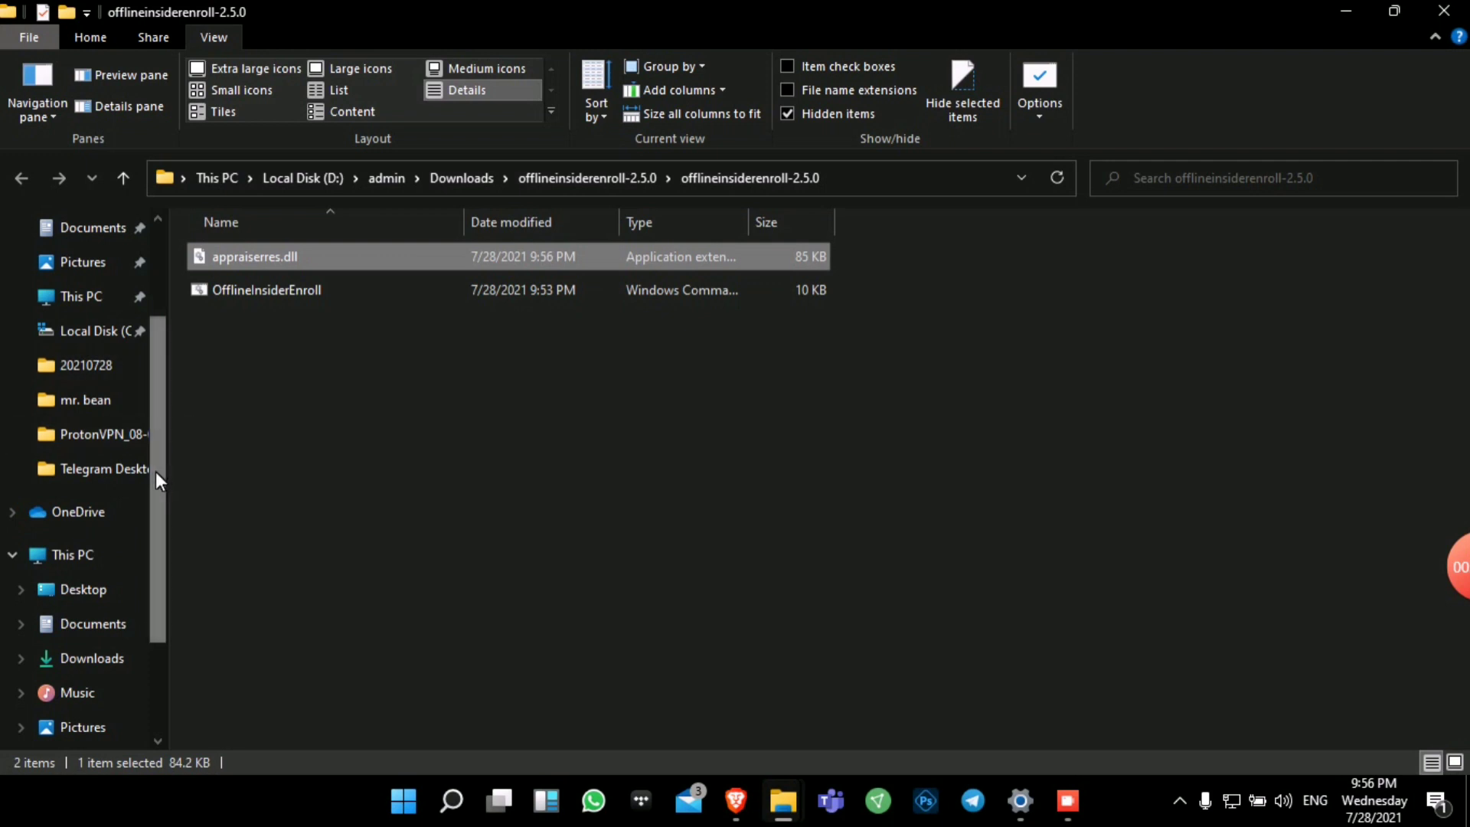
pyautogui.moveTo(150, 471); pyautogui.dragTo(149, 565)
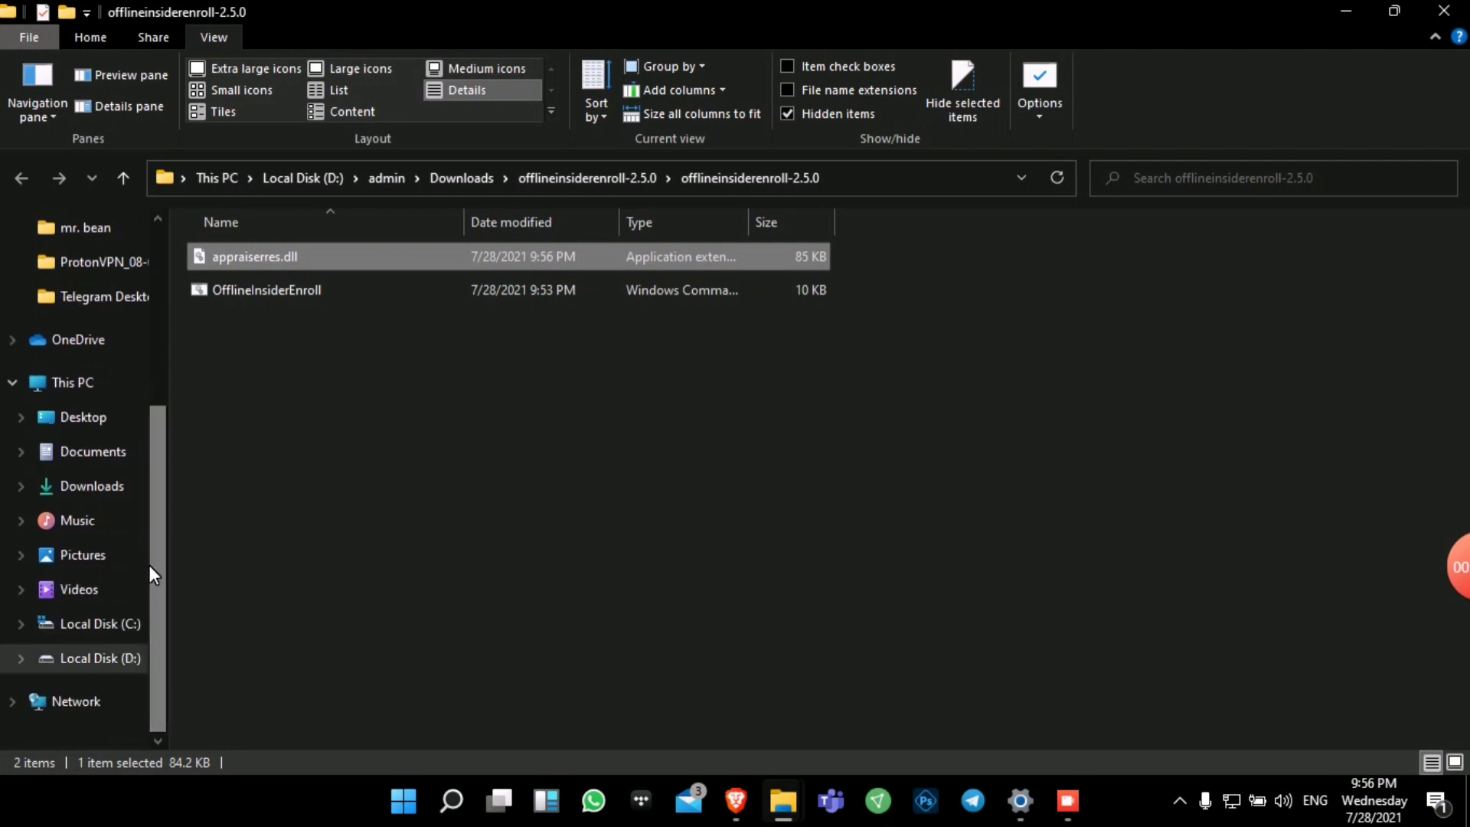
# Navigate from Local Disk (C:) into the hidden $WINDOWS.~BT\Sources folder.
pyautogui.click(113, 629)
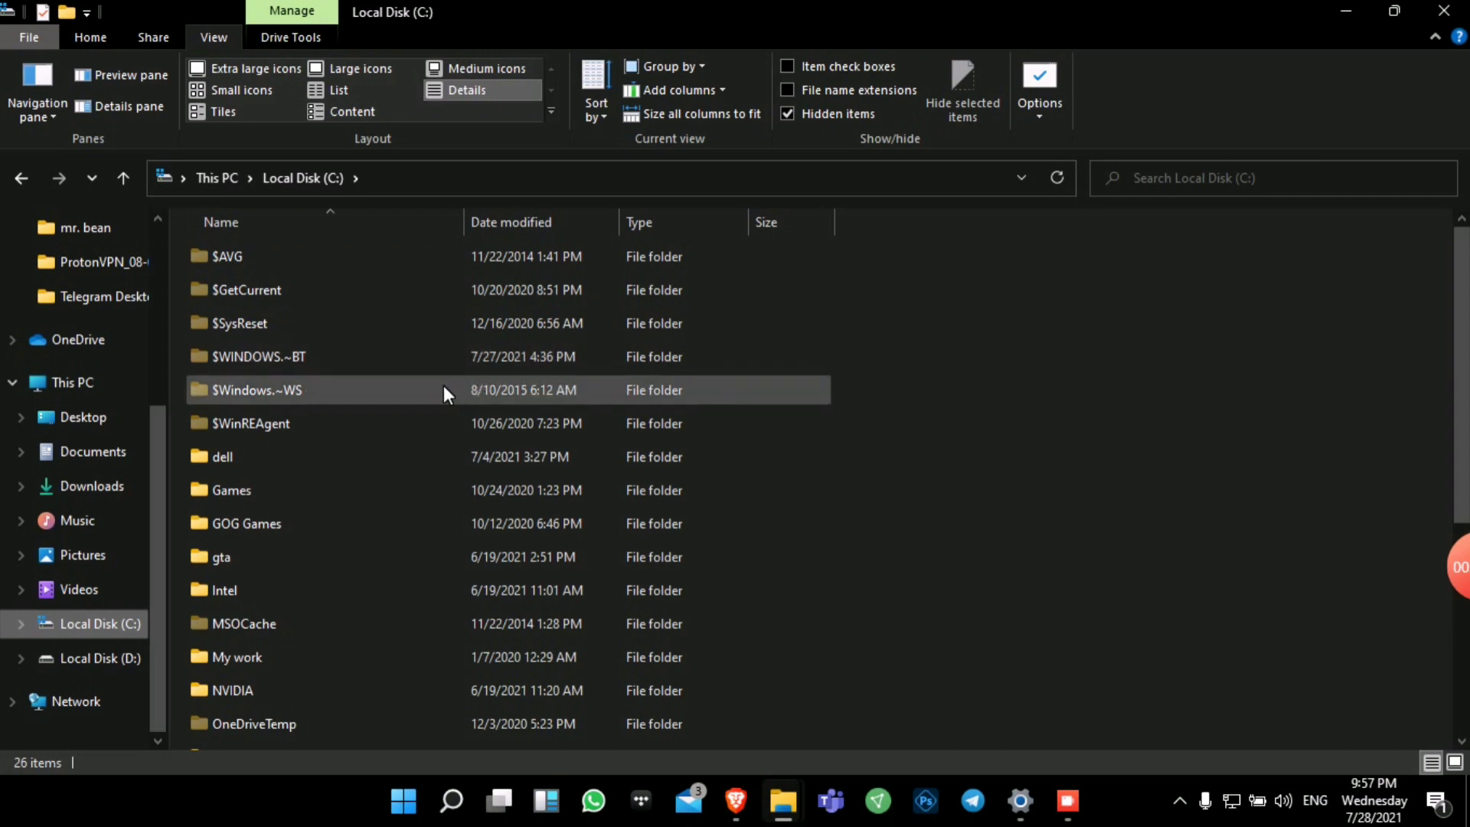
pyautogui.moveTo(273, 351)
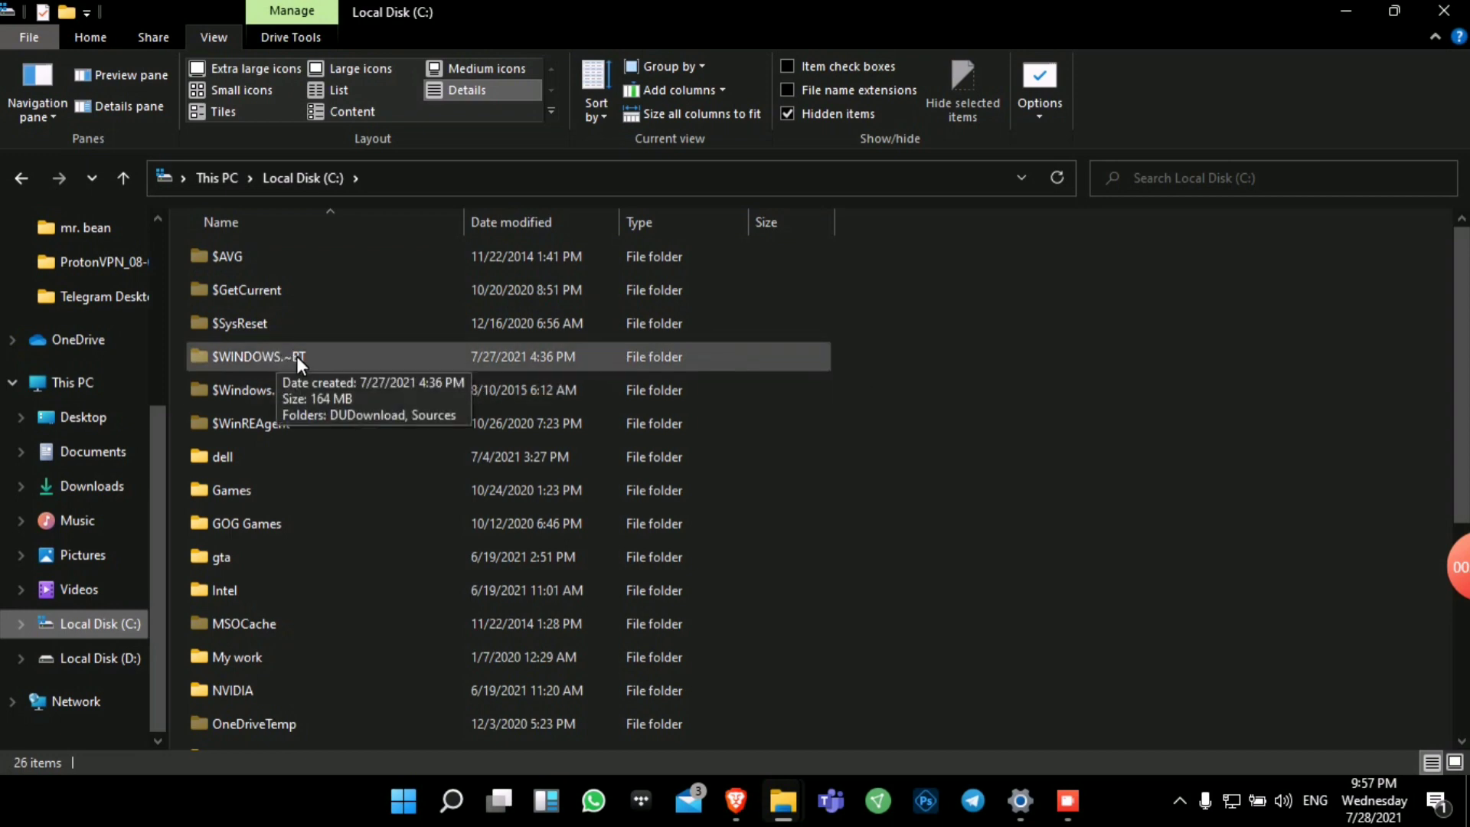
pyautogui.doubleClick(300, 356)
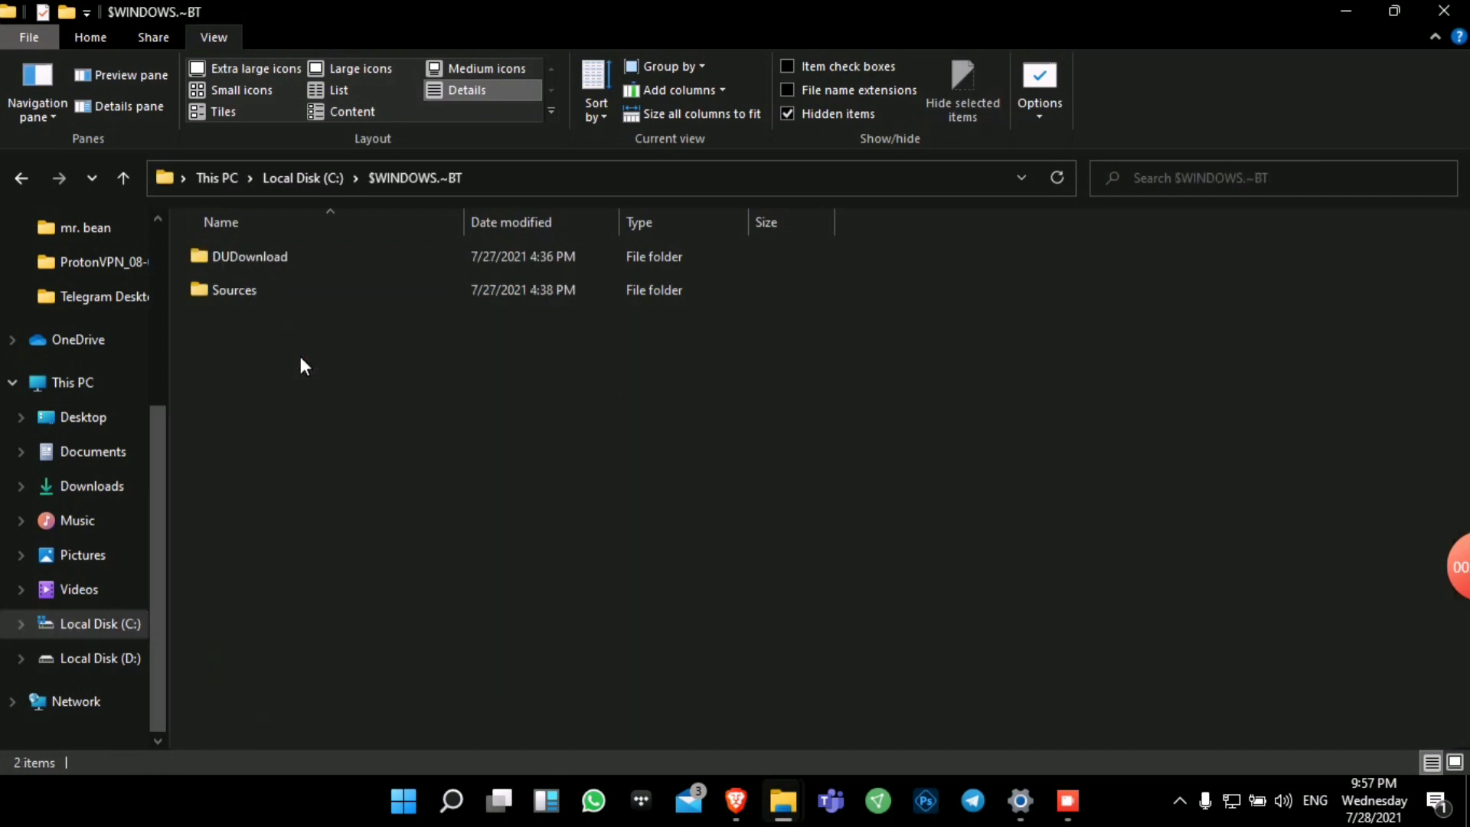
pyautogui.doubleClick(242, 291)
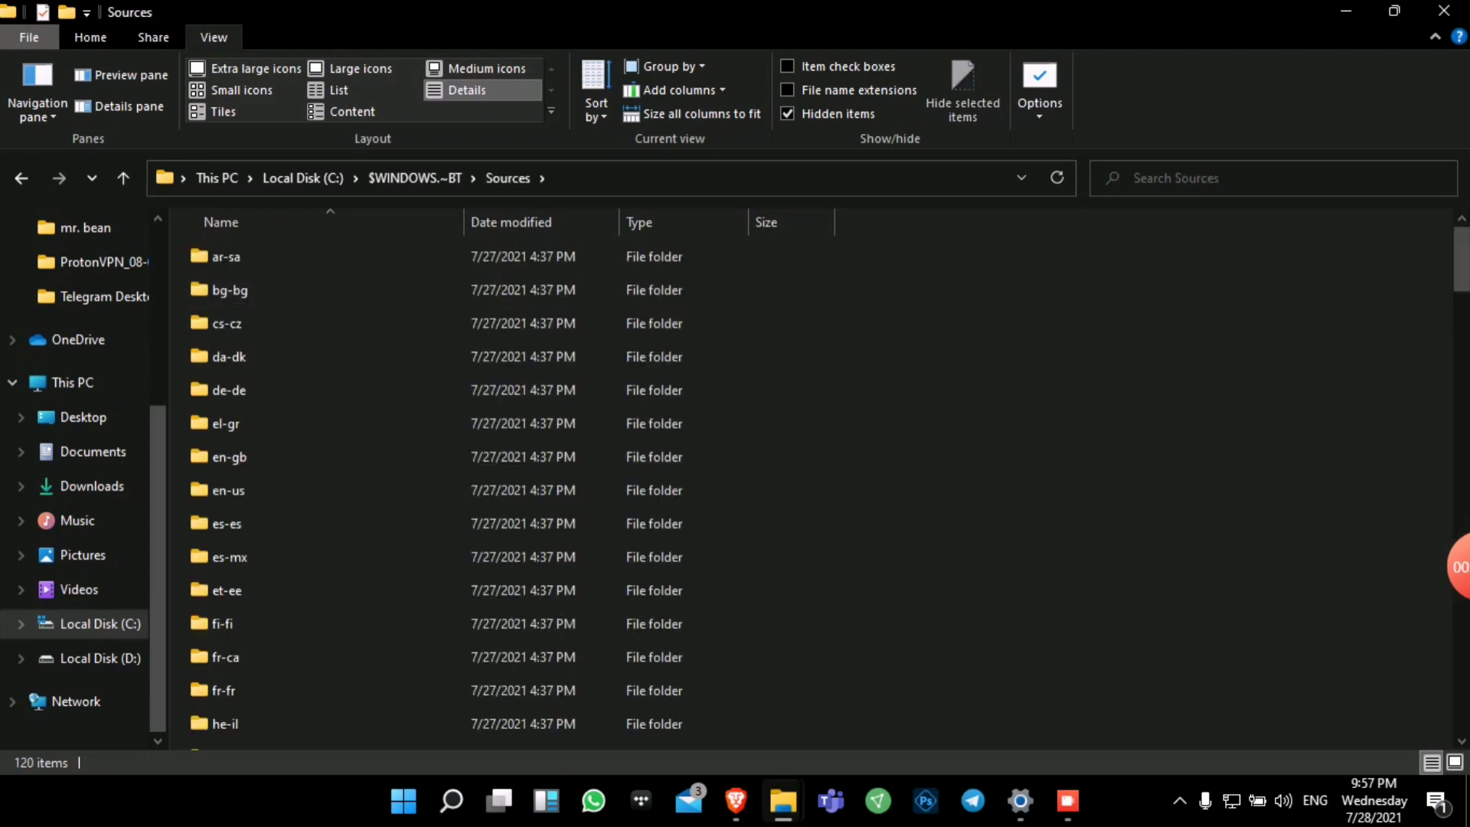
pyautogui.moveTo(1464, 277)
pyautogui.mouseDown()
pyautogui.moveTo(1464, 290)
pyautogui.moveTo(1464, 270)
pyautogui.mouseUp()
pyautogui.rightClick(1123, 348)
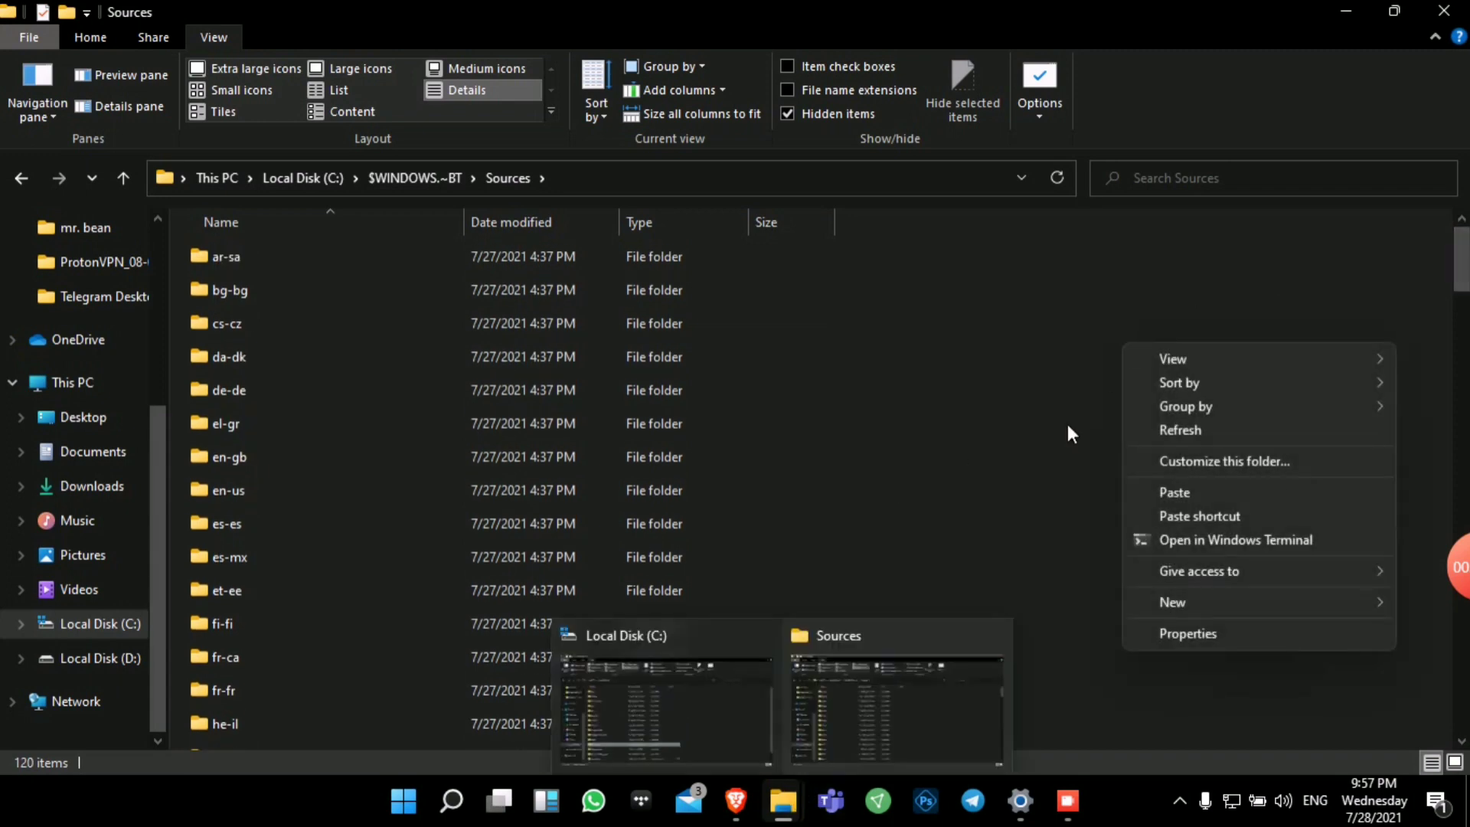
pyautogui.click(784, 812)
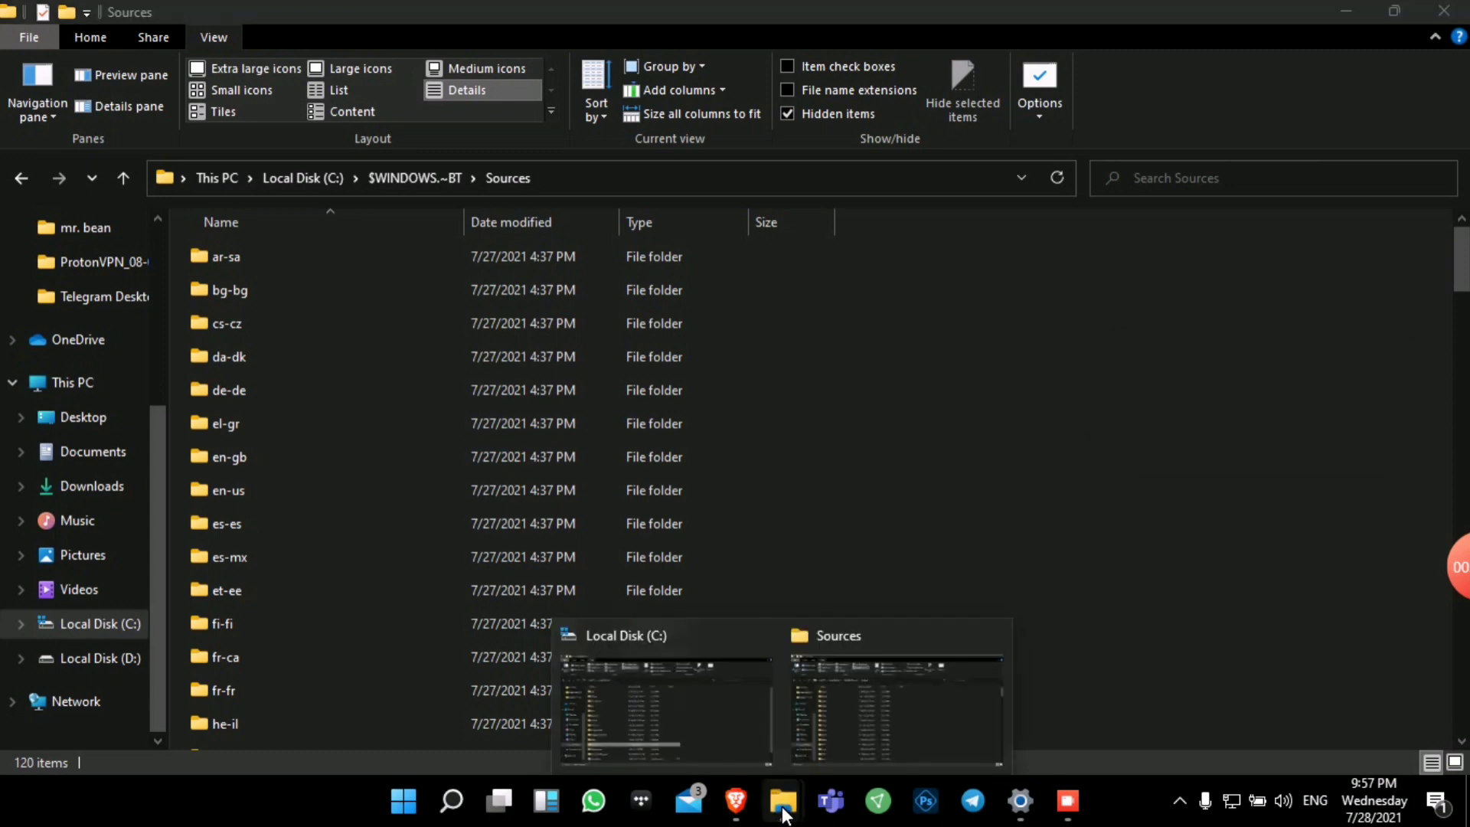
# Paste appraiserres.dll into Sources, replacing the existing file with administrator permission.
pyautogui.rightClick(924, 486)
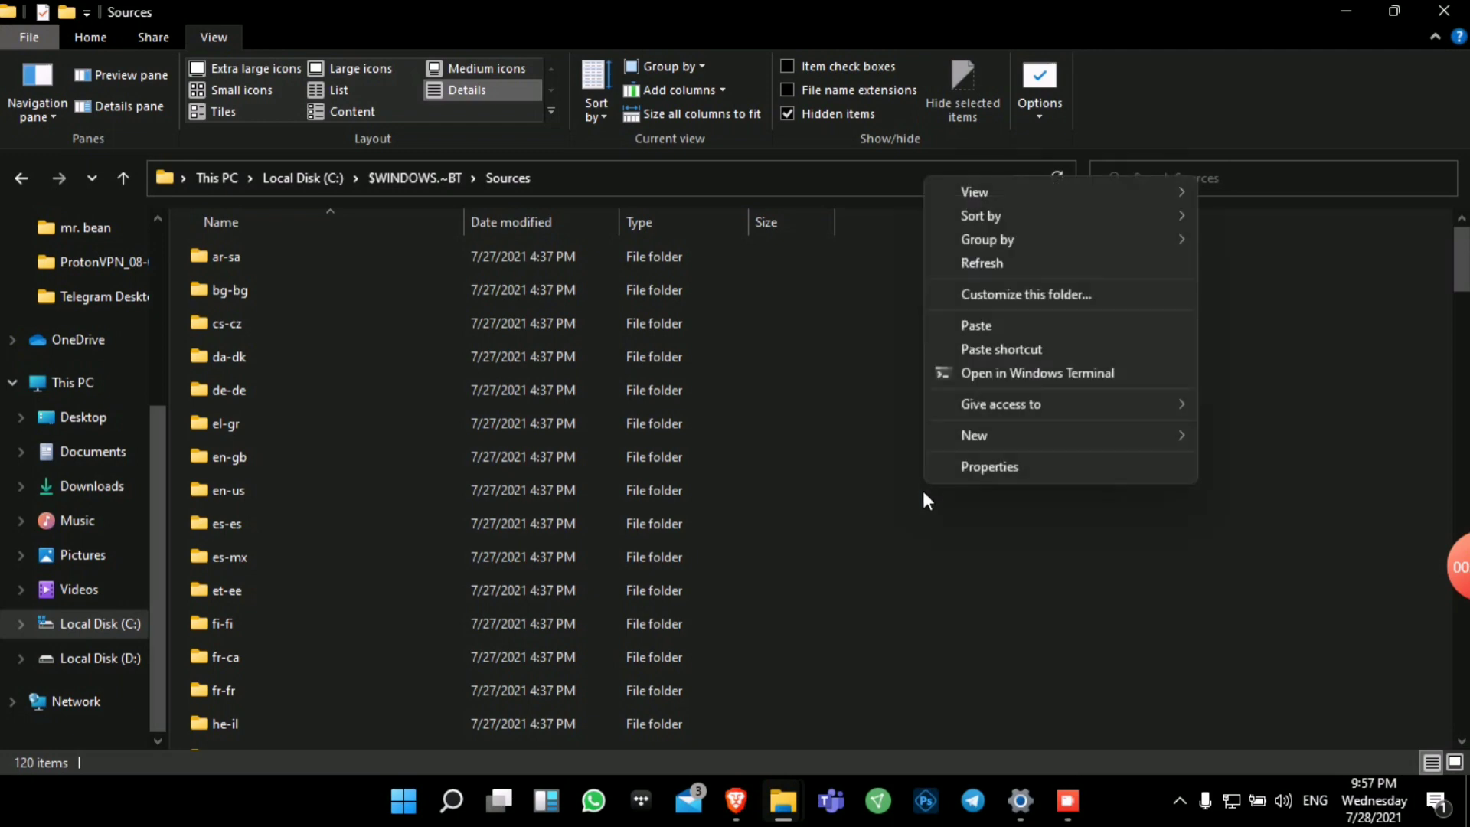
pyautogui.click(981, 319)
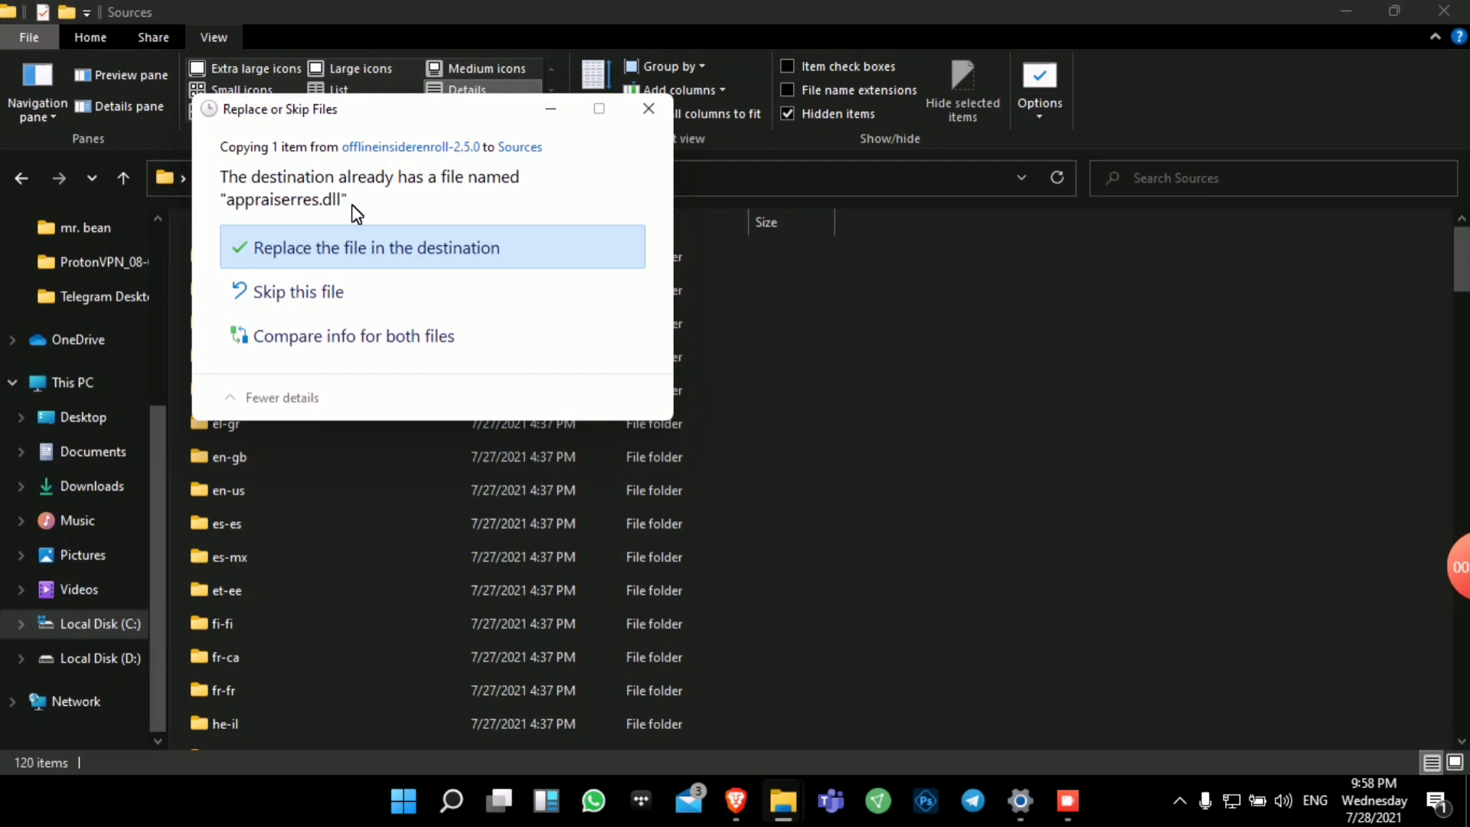
pyautogui.click(394, 251)
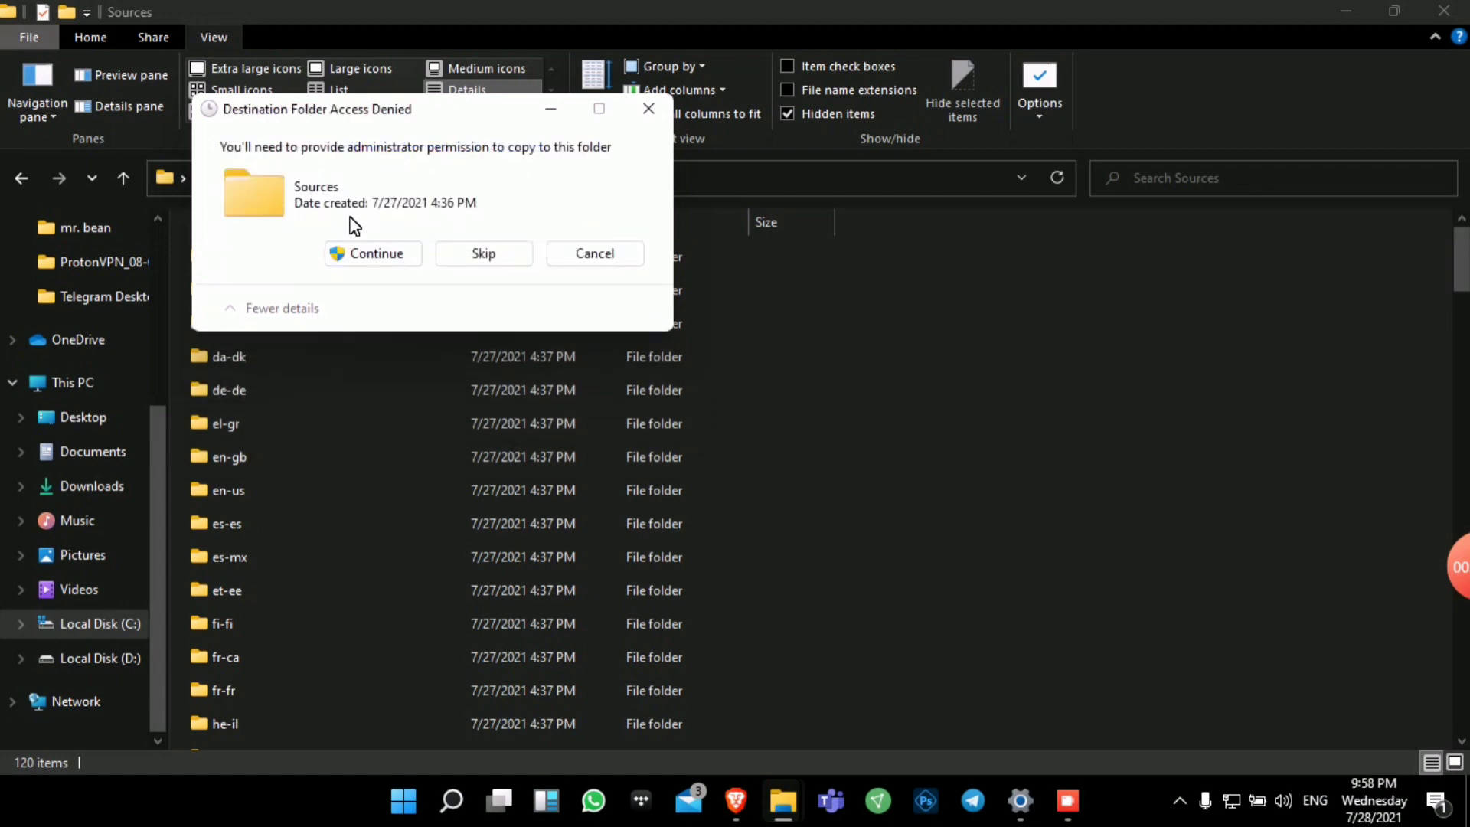
pyautogui.click(375, 253)
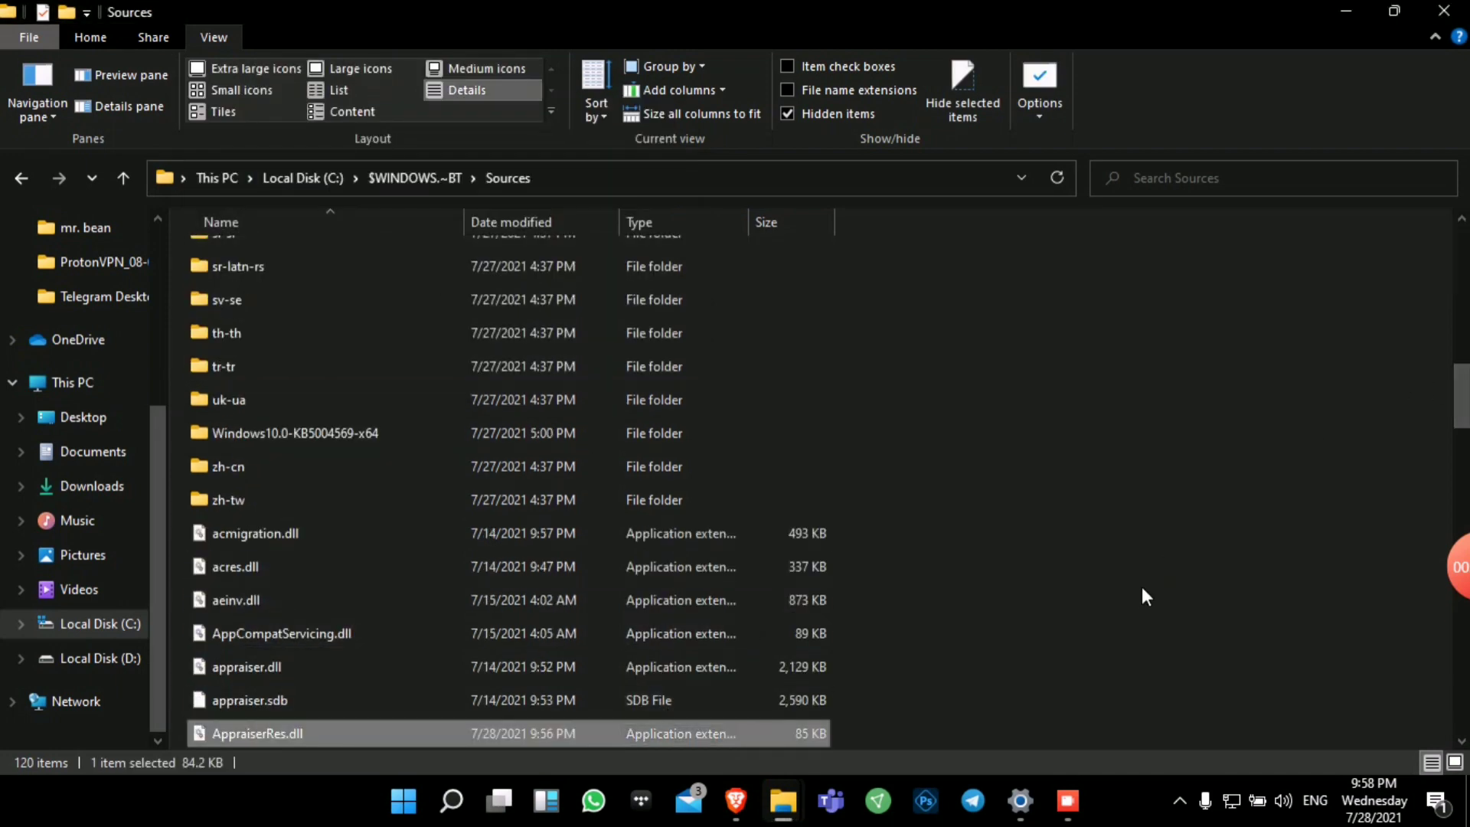
# Verify Dev Channel enrollment under Windows Insider Program, then run Check for updates in Windows Update.
pyautogui.click(1026, 800)
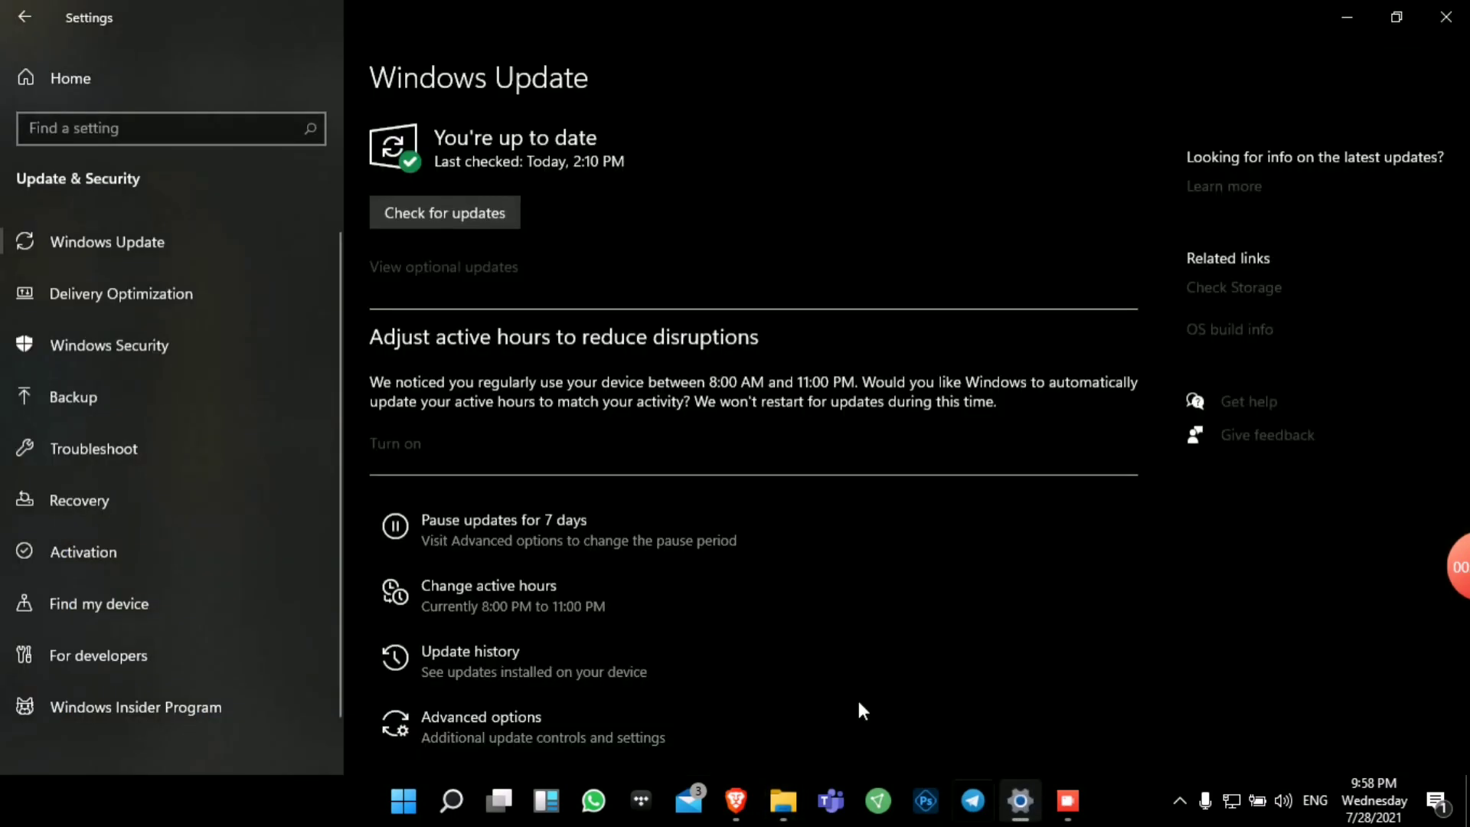
pyautogui.click(139, 708)
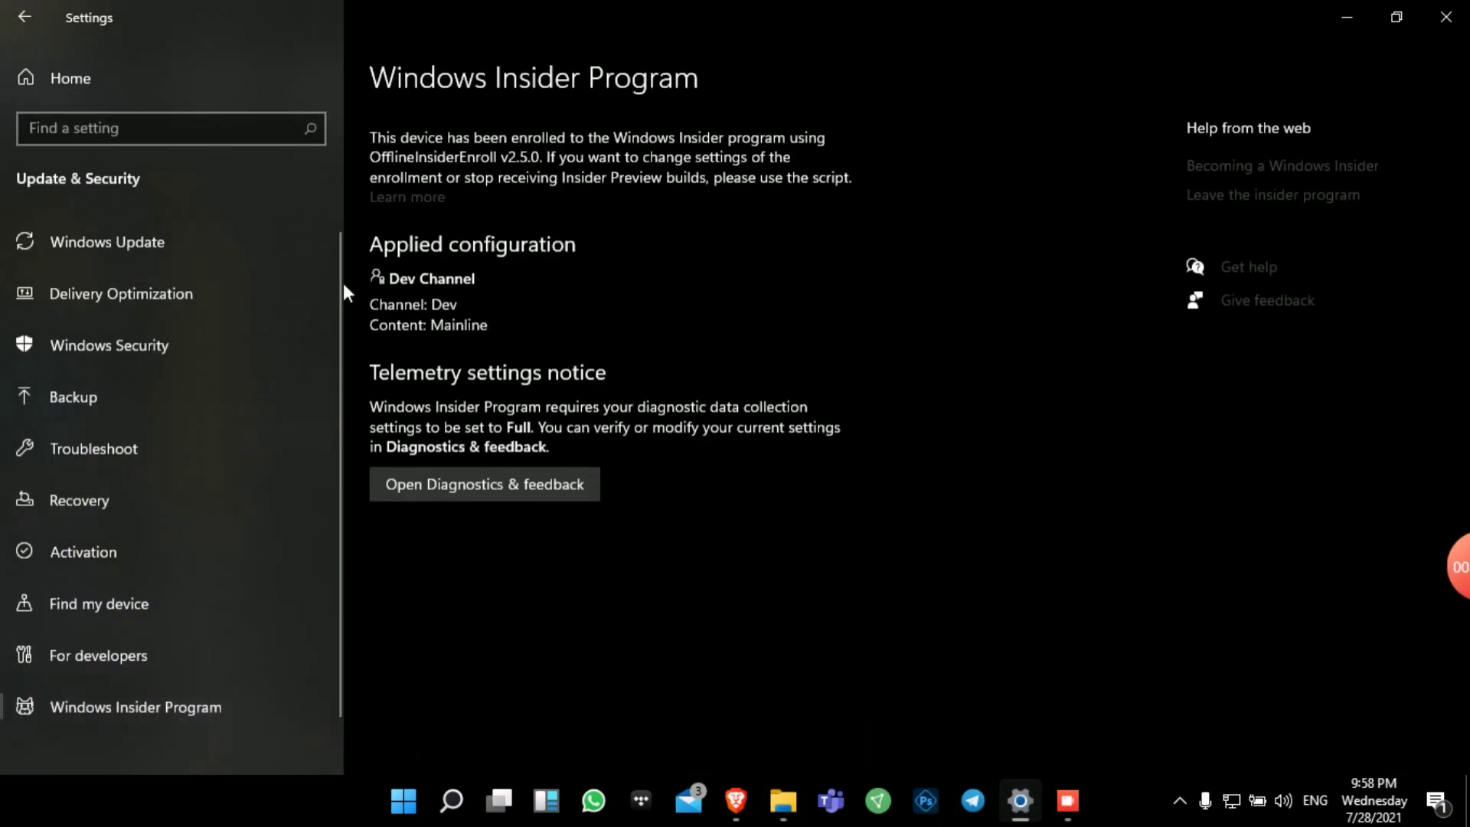
pyautogui.click(222, 252)
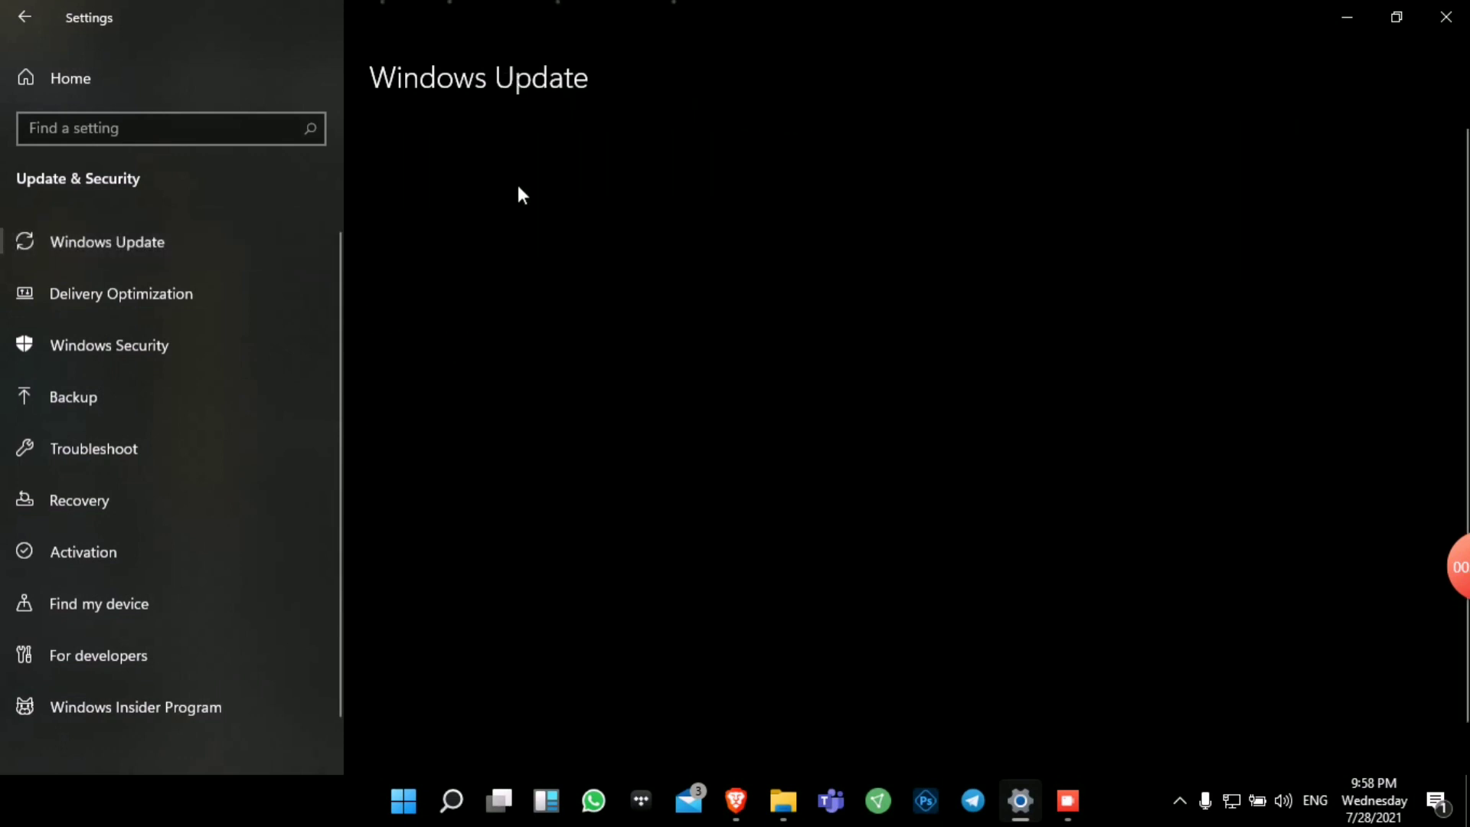
pyautogui.click(438, 207)
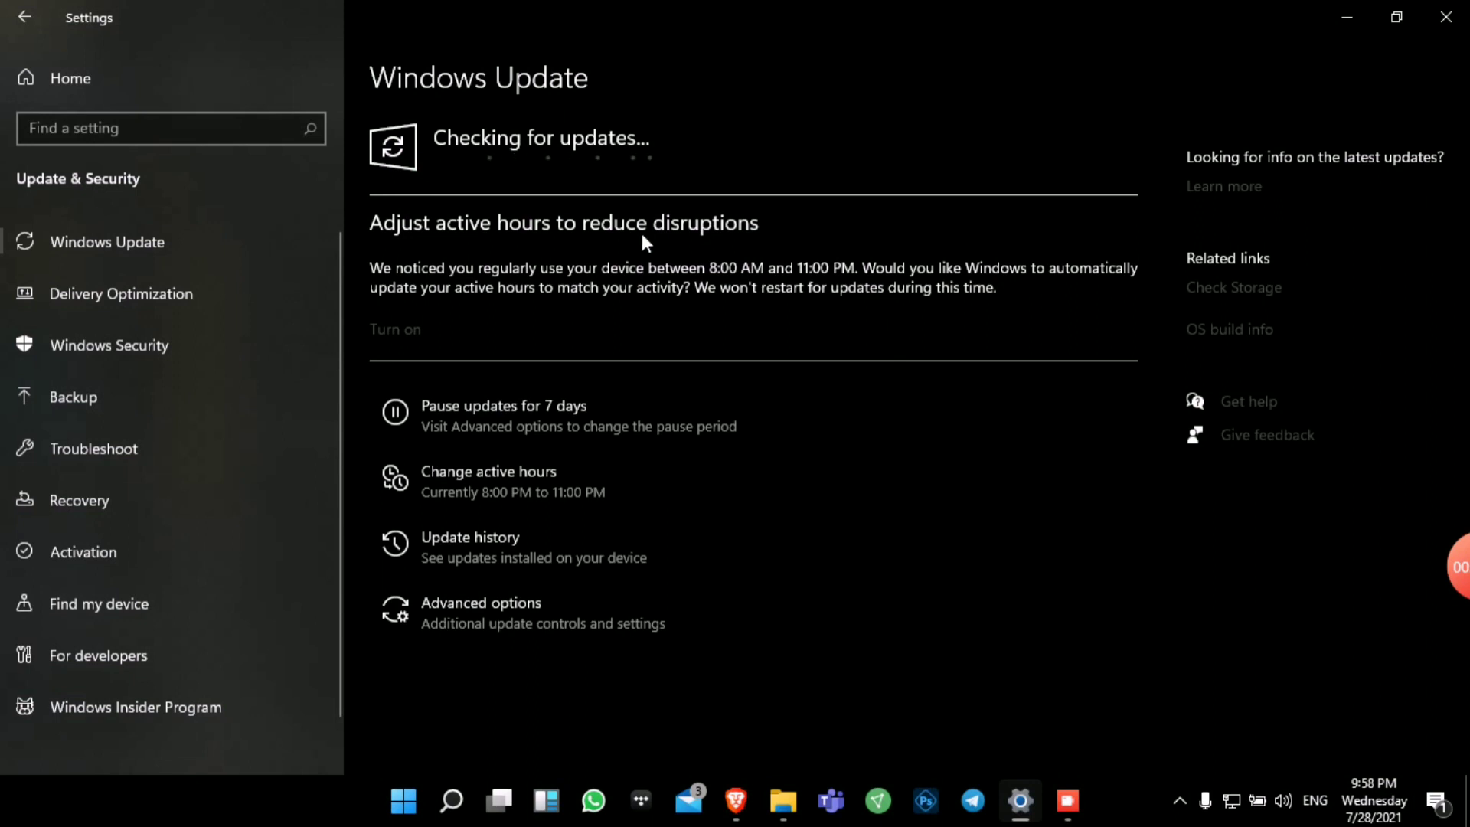